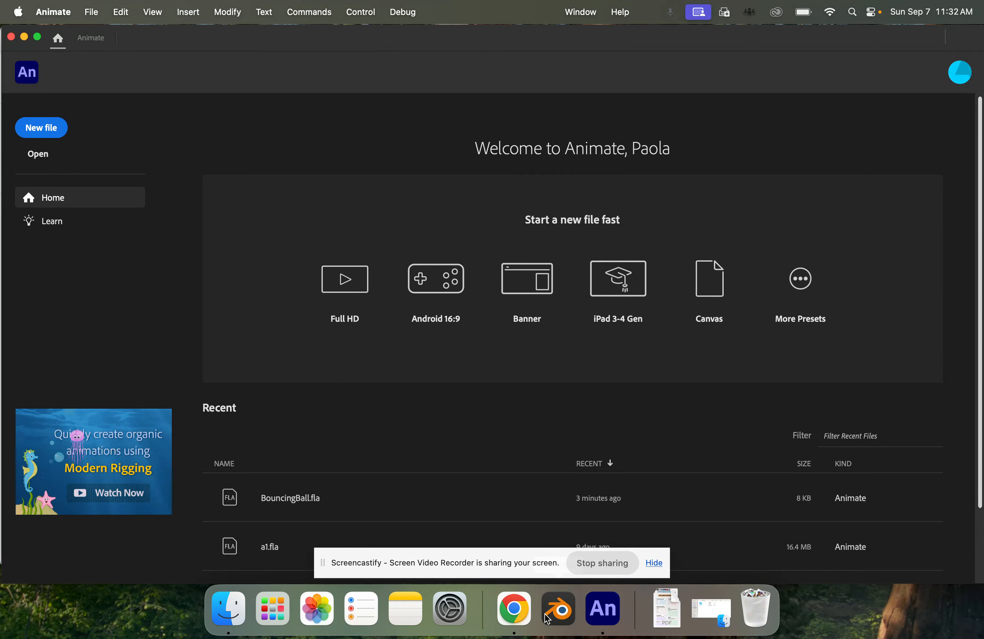
Step: Switch to Chrome and examine the bouncing ball animation reference images, including the numbered 24-position bounce drawing
{"action": "left_click", "coordinate": [510, 621]}
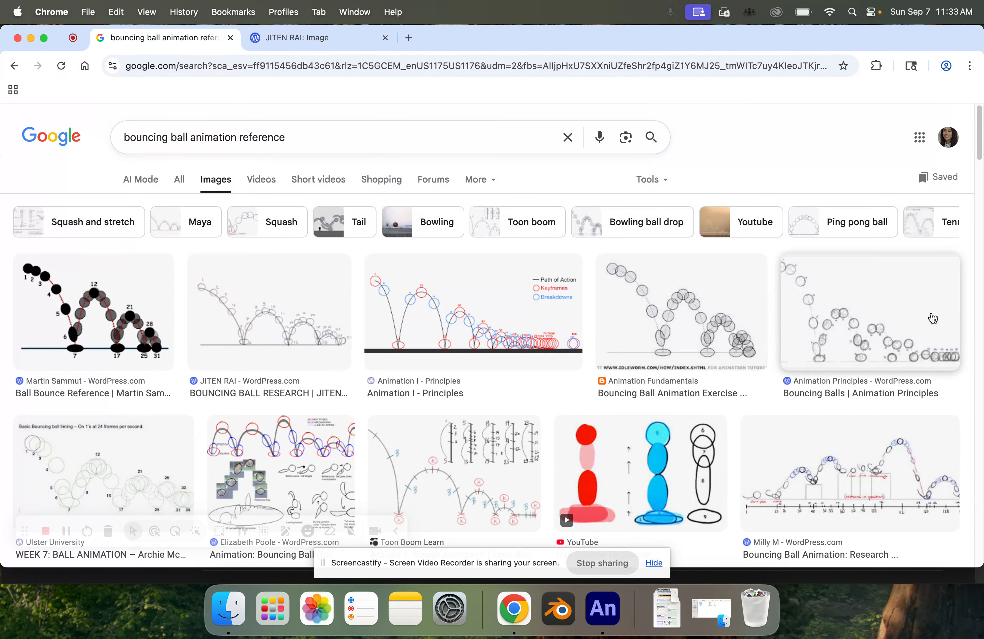
{"action": "scroll", "coordinate": [900, 326], "scroll_direction": "down", "scroll_amount": 2}
{"action": "scroll", "coordinate": [900, 325], "scroll_direction": "down", "scroll_amount": 10}
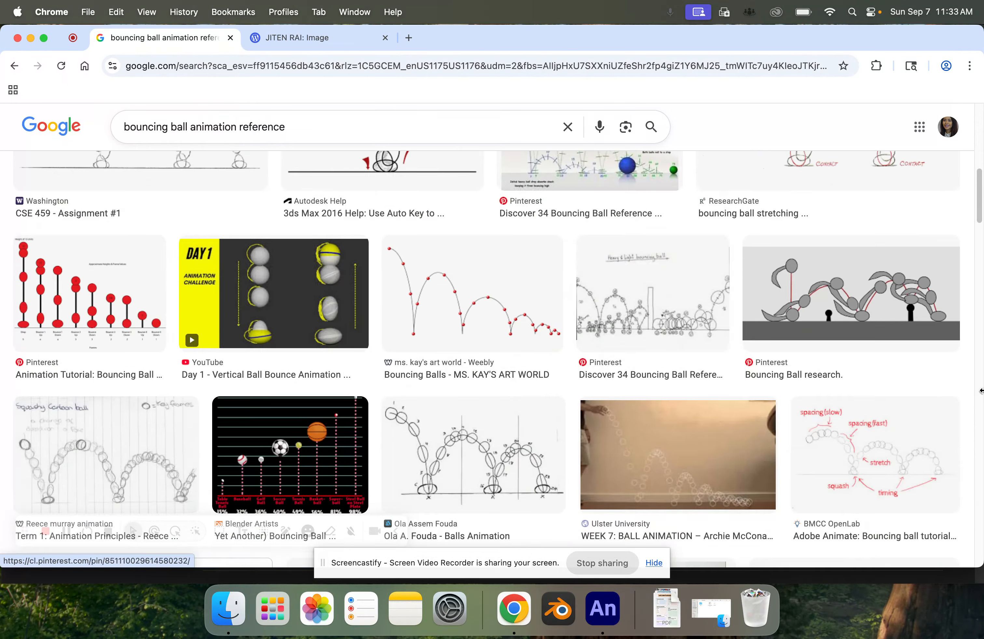
{"action": "scroll", "coordinate": [670, 312], "scroll_direction": "up", "scroll_amount": 12}
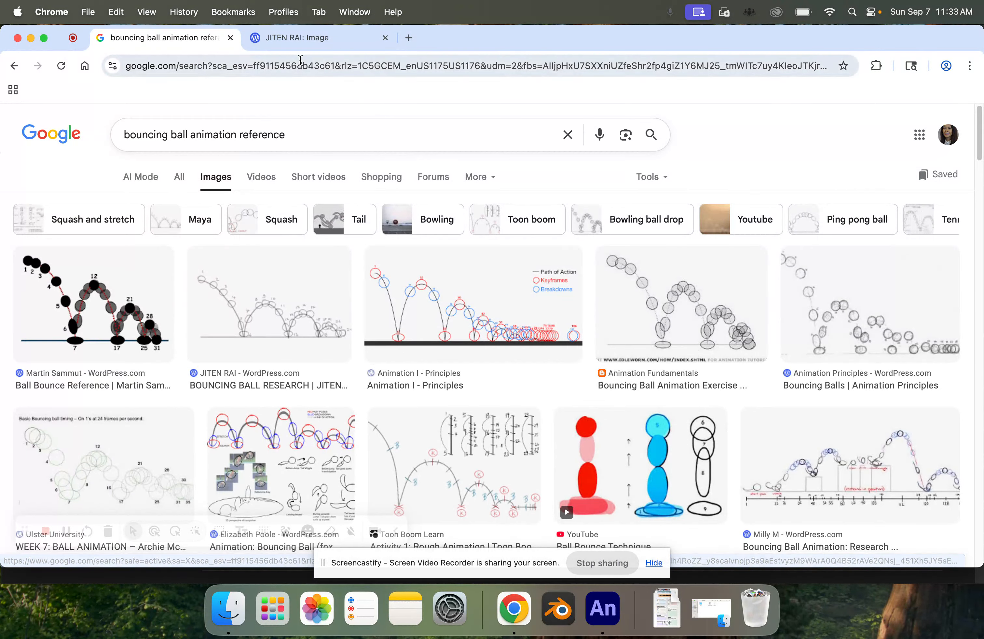
{"action": "left_click", "coordinate": [299, 37]}
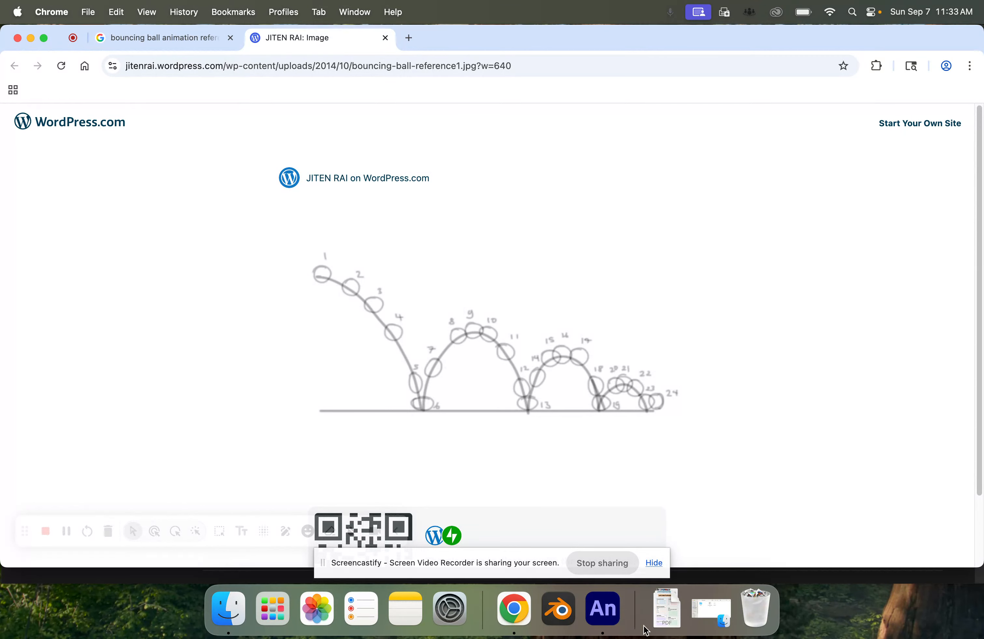
Step: Switch to Animate and create a new Character Animation document from the Standard 640 x 480 preset at 12 fps
{"action": "left_click", "coordinate": [614, 616]}
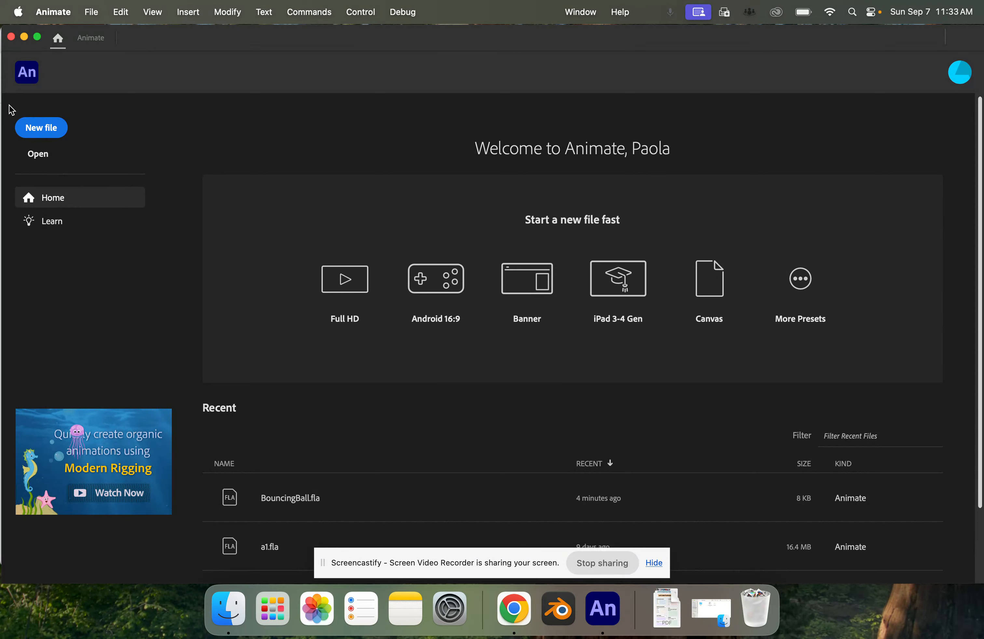
{"action": "left_click", "coordinate": [43, 132]}
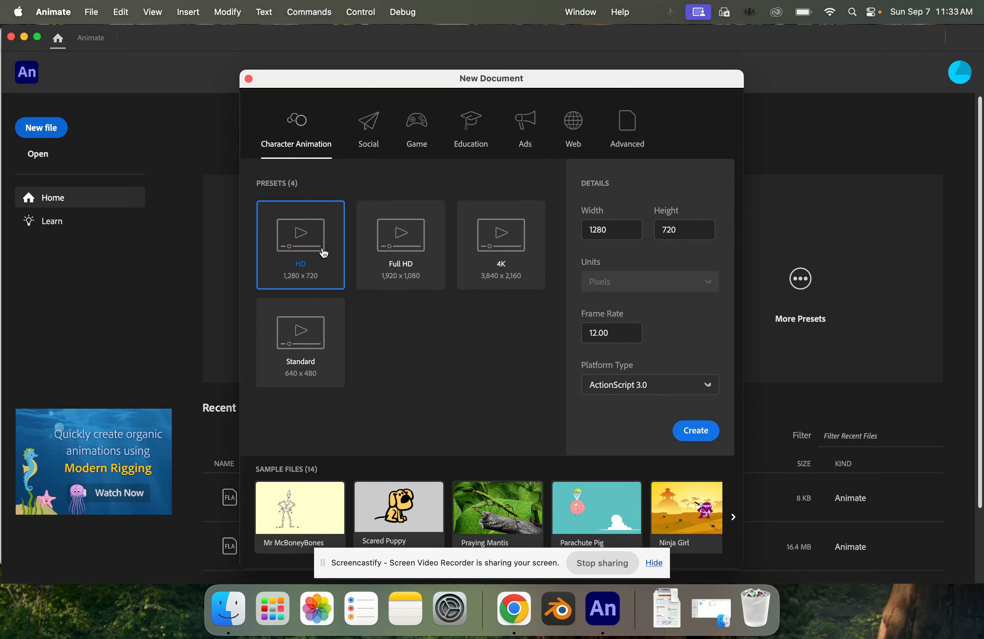
{"action": "left_click", "coordinate": [302, 352]}
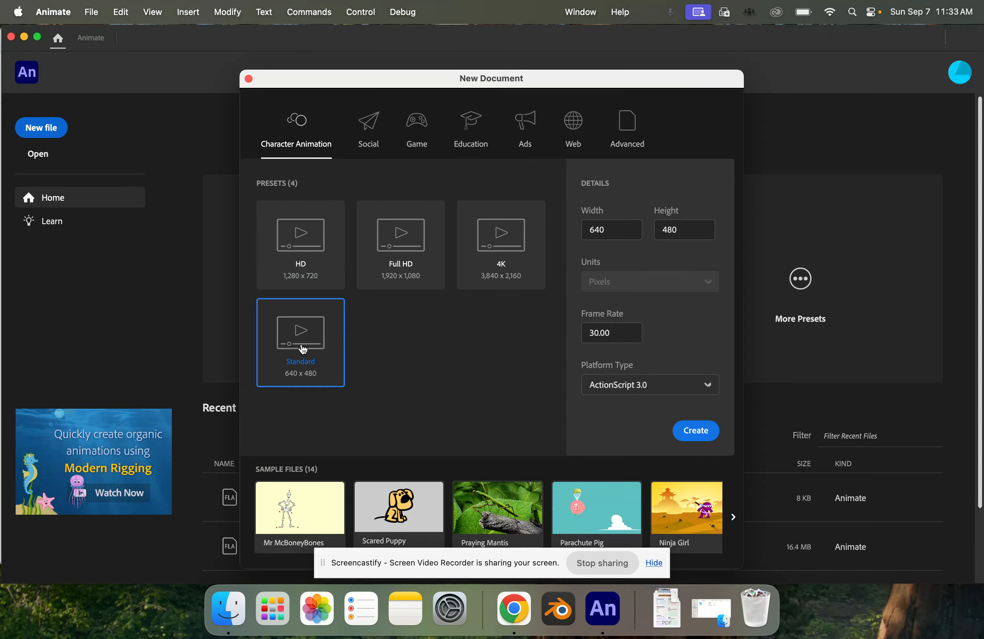
{"action": "left_click", "coordinate": [304, 258]}
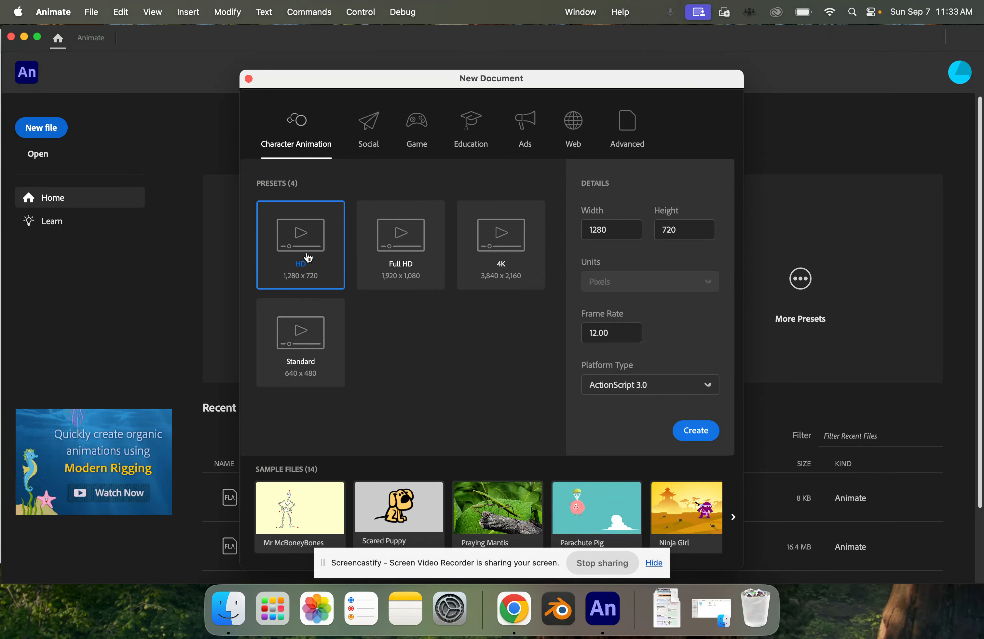
{"action": "left_click", "coordinate": [312, 370]}
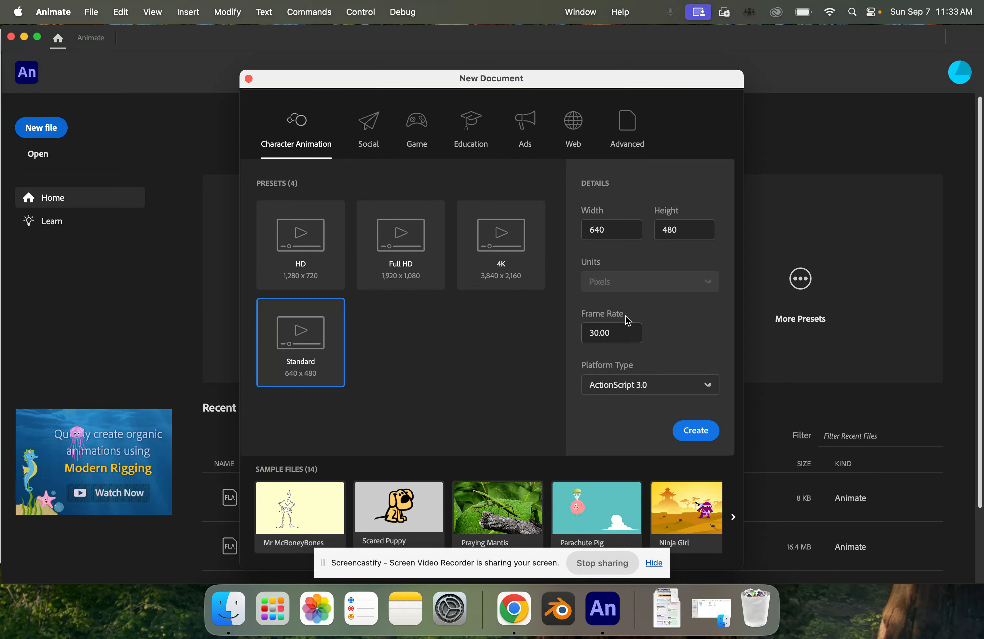
{"action": "left_click_drag", "start_coordinate": [616, 332], "coordinate": [554, 330]}
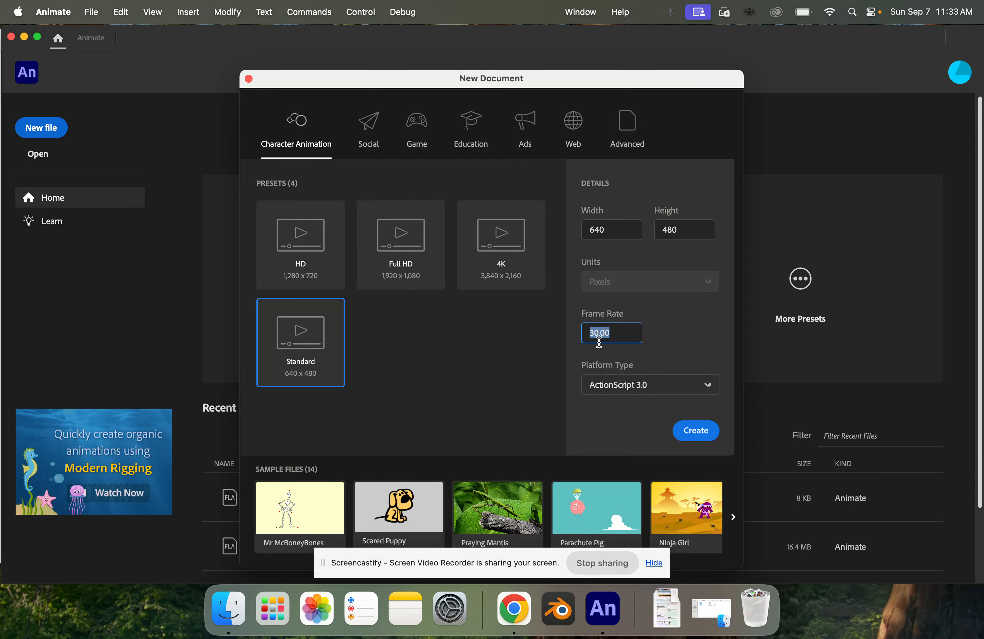
{"action": "type", "text": "12"}
{"action": "left_click", "coordinate": [700, 341]}
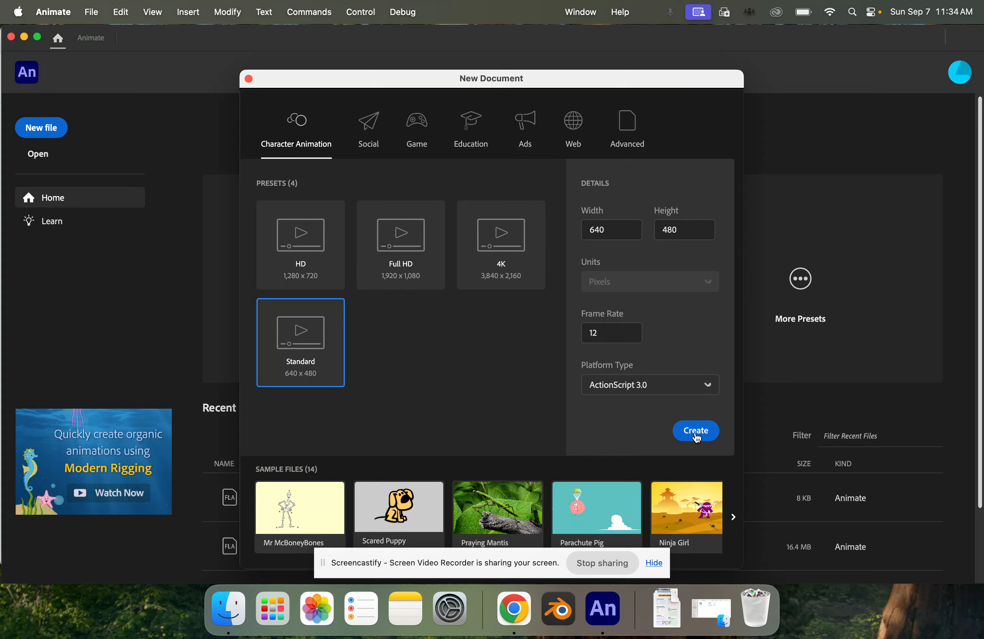
{"action": "left_click", "coordinate": [707, 443]}
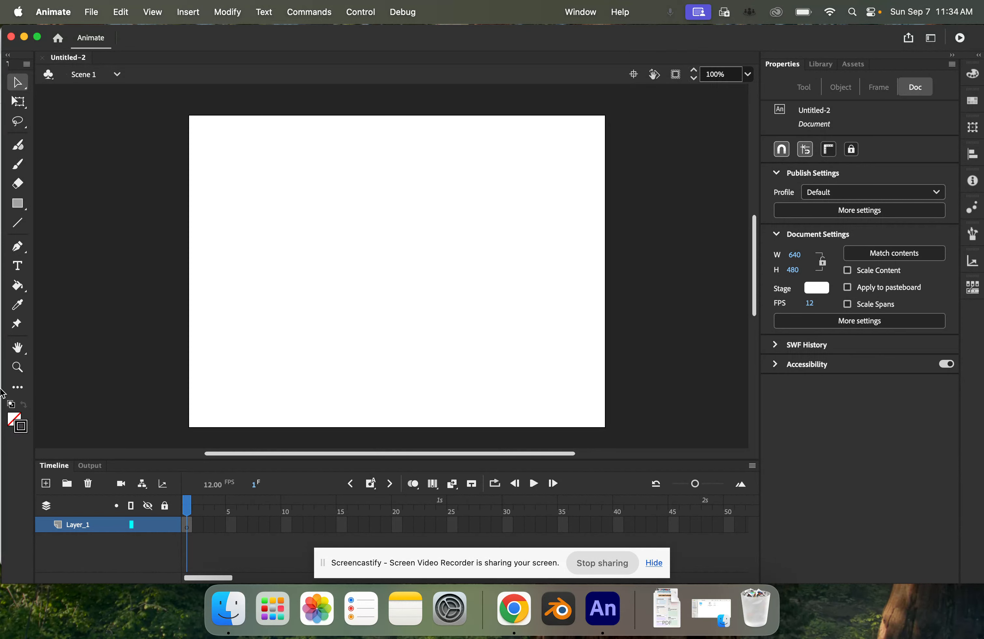
Step: Save the new document as BouncingBall.fla in the Documents folder, in Animate Document format
{"action": "left_click", "coordinate": [92, 12]}
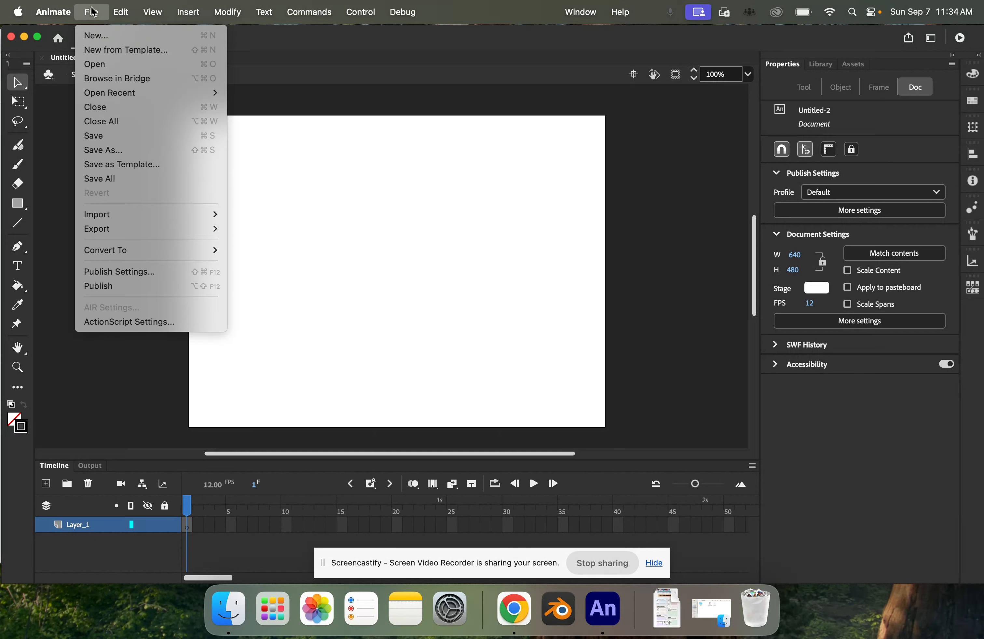
{"action": "left_click", "coordinate": [137, 149]}
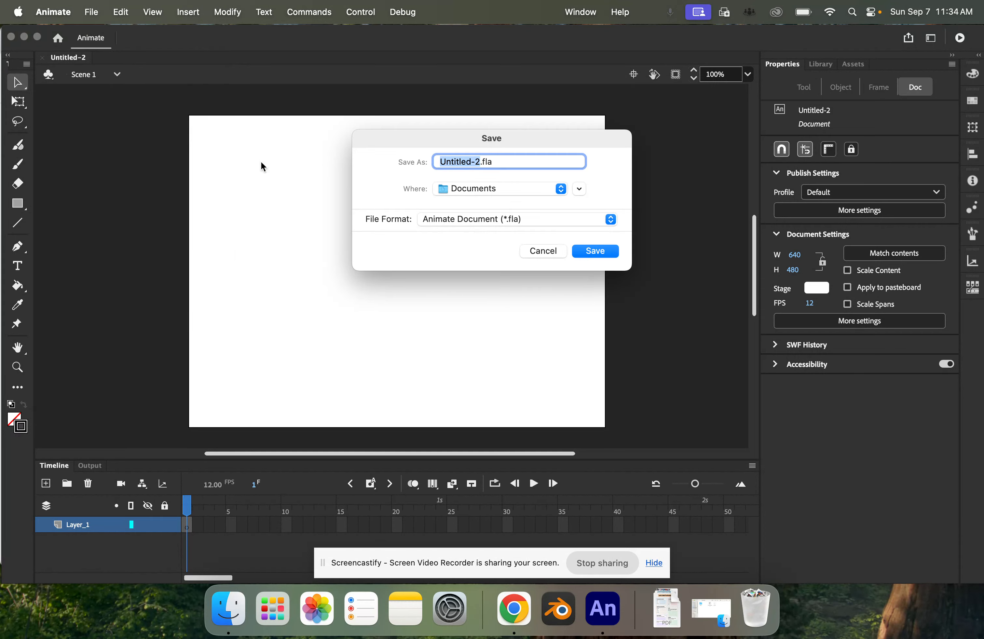
{"action": "type", "text": "BouncingBall"}
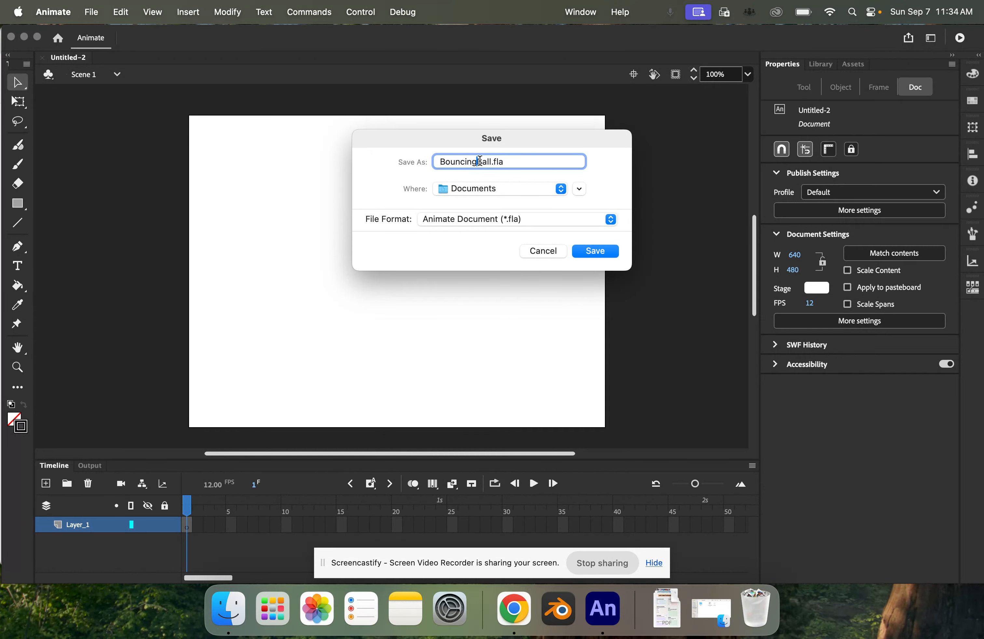
{"action": "type", "text": "_"}
{"action": "key", "text": "BackSpace"}
{"action": "type", "text": "-"}
{"action": "key", "text": "BackSpace"}
{"action": "left_click", "coordinate": [432, 191]}
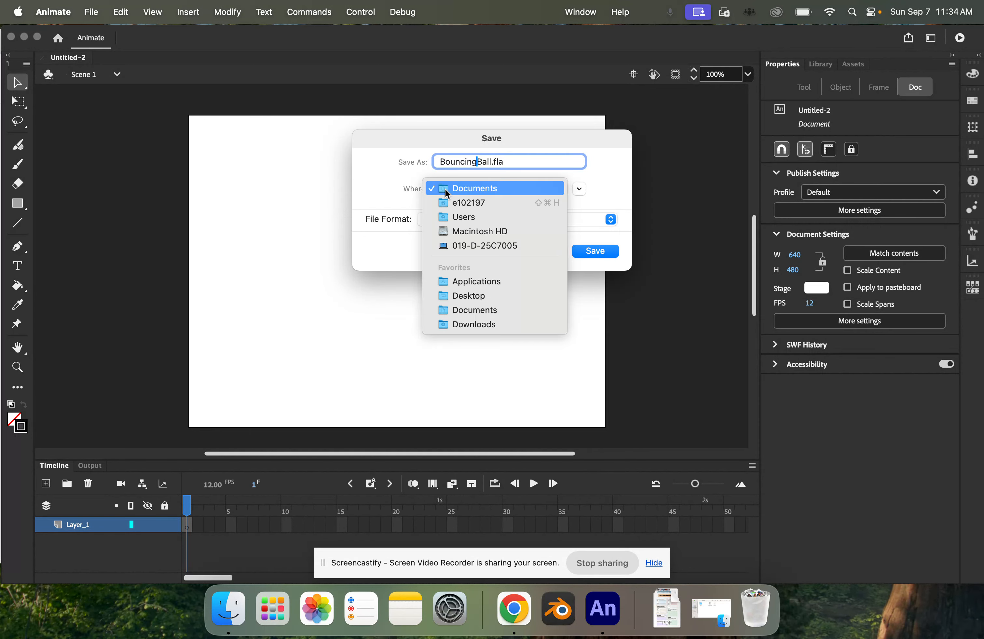
{"action": "left_click", "coordinate": [430, 191]}
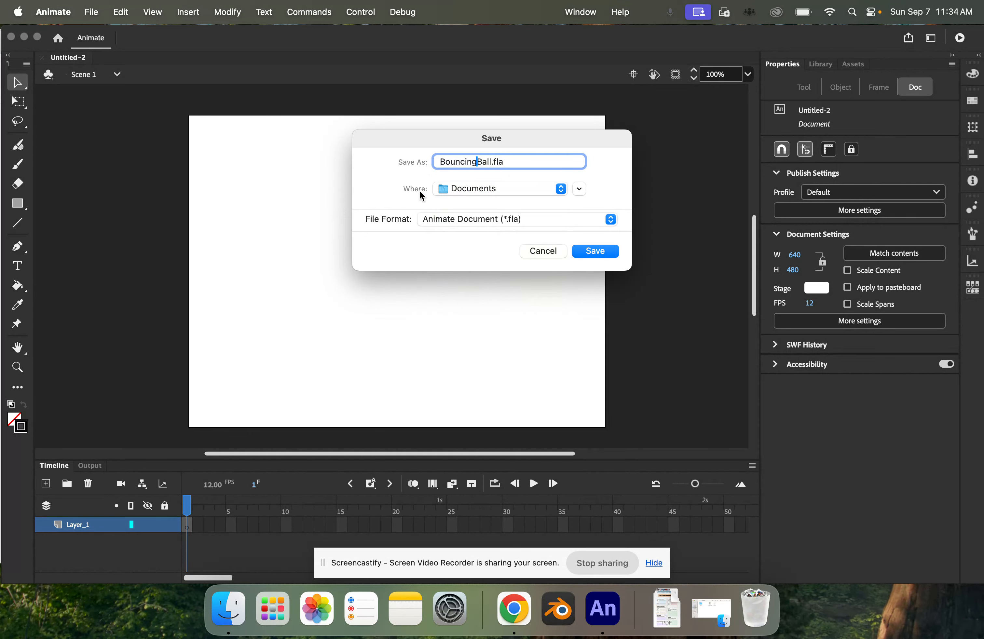
{"action": "left_click", "coordinate": [458, 190]}
{"action": "left_click", "coordinate": [457, 188]}
{"action": "left_click", "coordinate": [592, 251]}
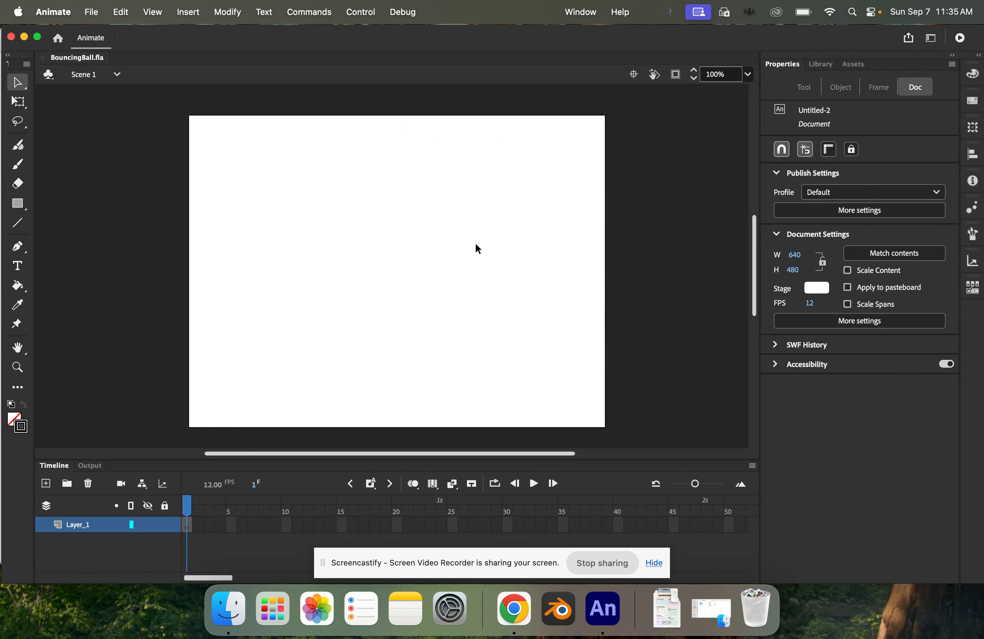
Step: Rename the only layer as Floor
{"action": "left_click_drag", "start_coordinate": [440, 35], "coordinate": [439, 34]}
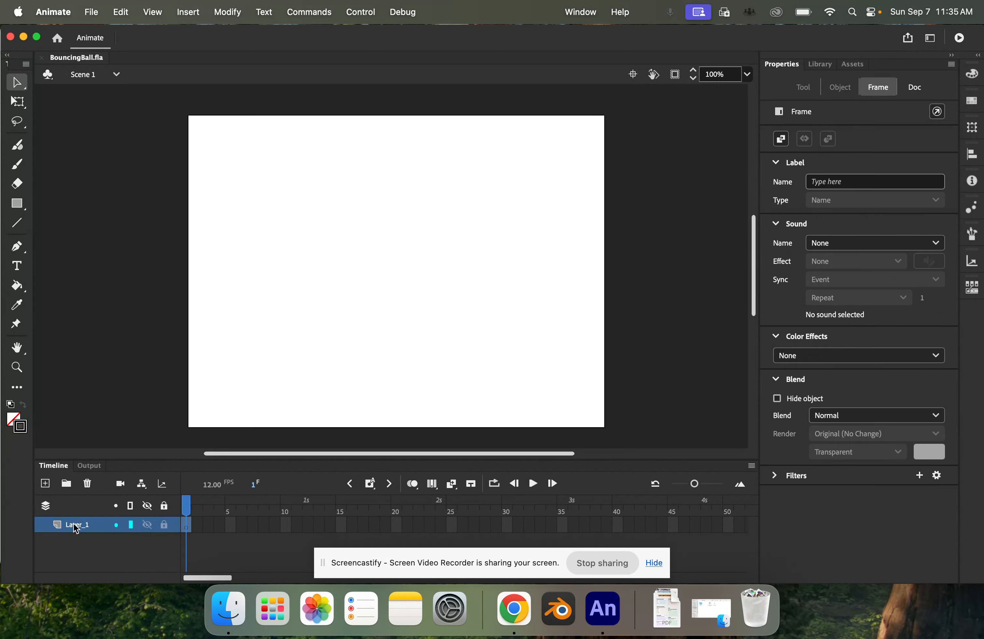
{"action": "double_click", "coordinate": [77, 526]}
{"action": "key", "text": "BackSpace"}
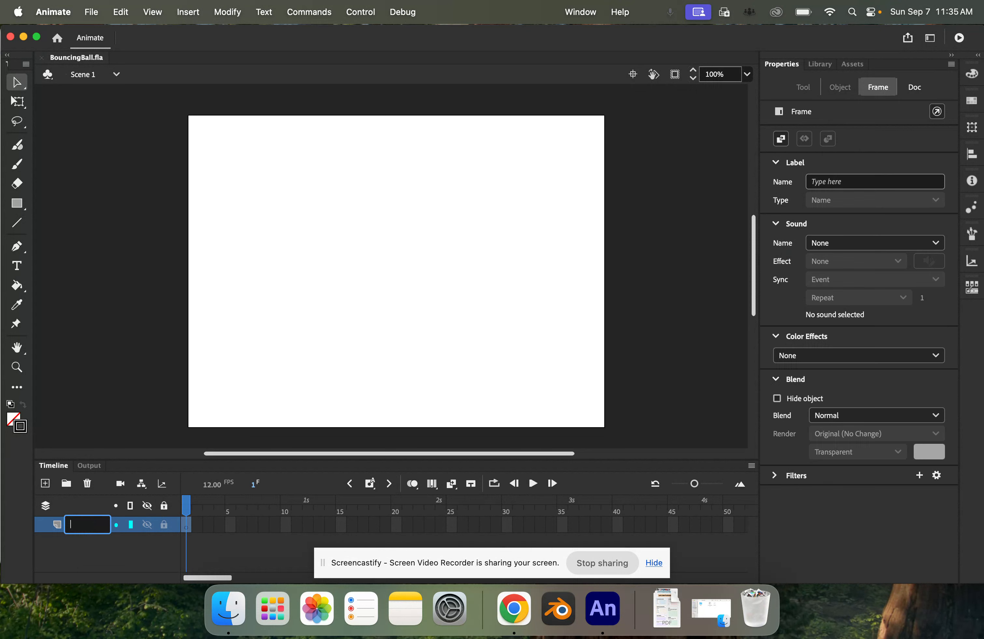
{"action": "type", "text": "Floor"}
{"action": "key", "text": "Return"}
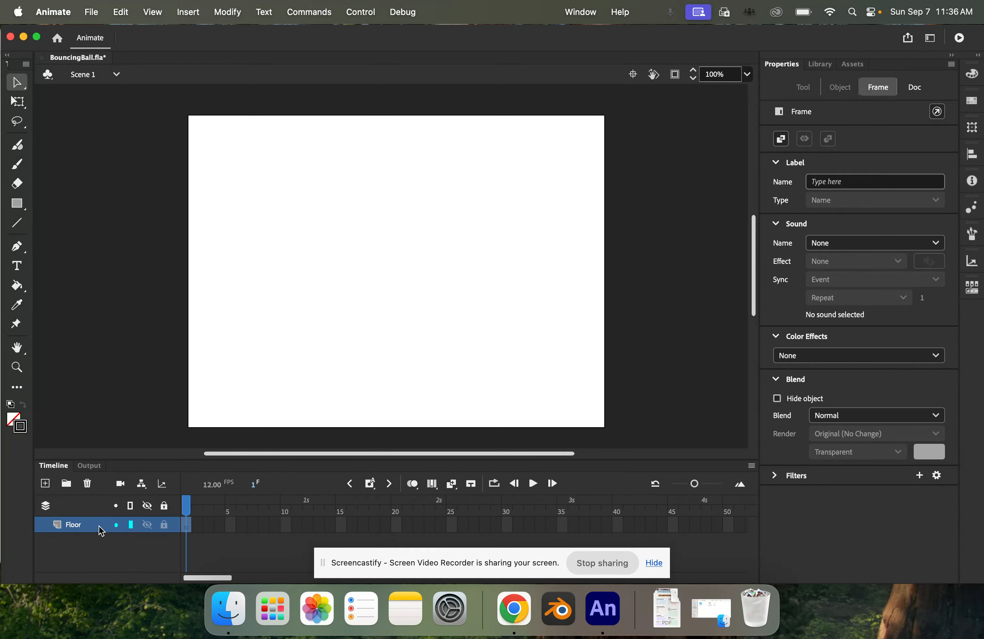
Step: Examine the Floor layer's individual frames and the playhead at different timeline zoom levels
{"action": "left_click", "coordinate": [204, 505]}
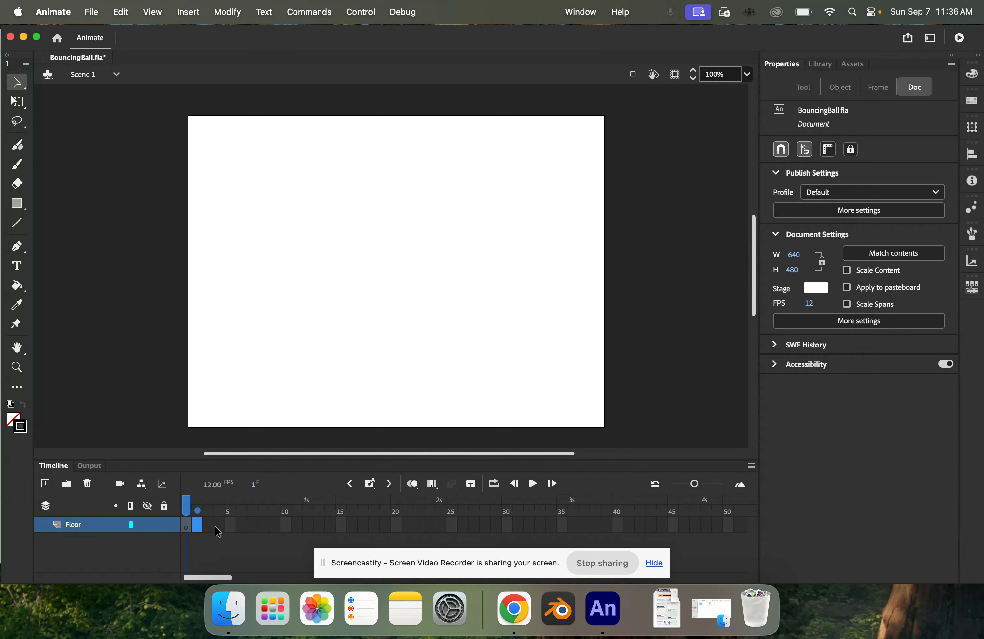
{"action": "left_click", "coordinate": [188, 527]}
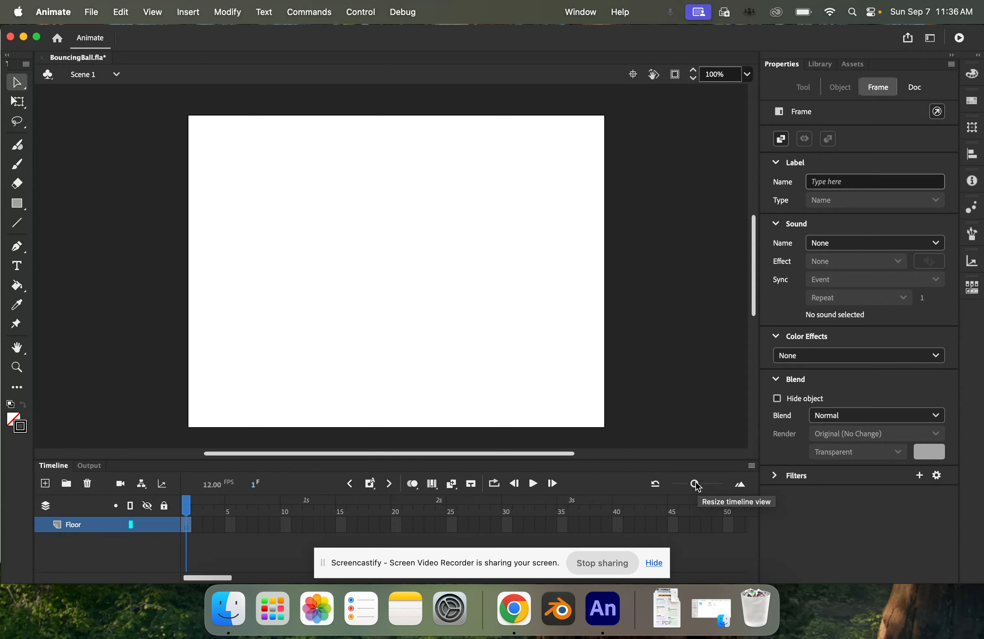
{"action": "left_click_drag", "start_coordinate": [698, 486], "coordinate": [722, 487]}
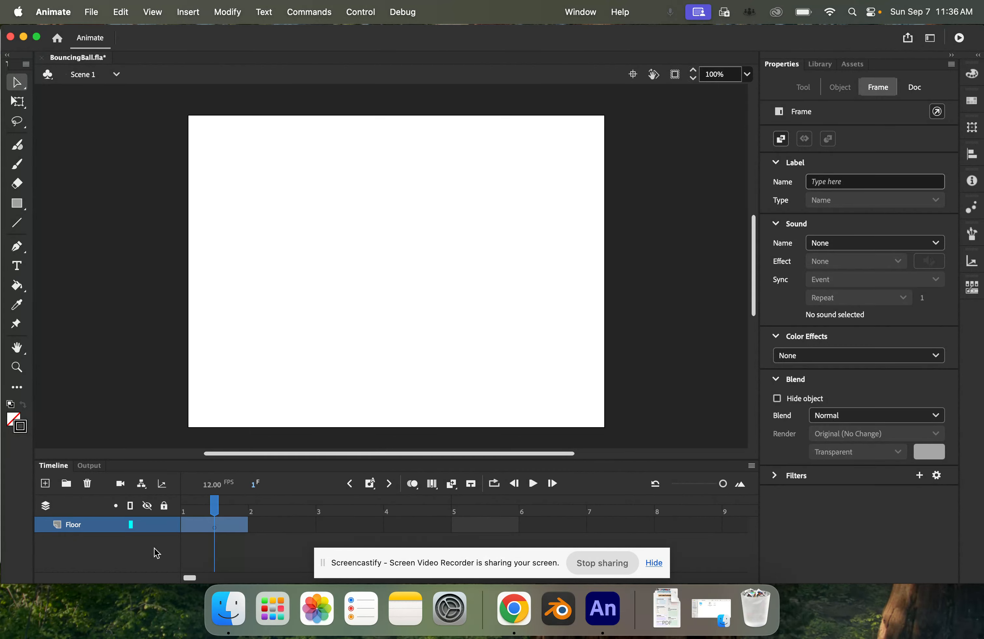
{"action": "left_click", "coordinate": [286, 528]}
{"action": "left_click_drag", "start_coordinate": [302, 537], "coordinate": [283, 522]}
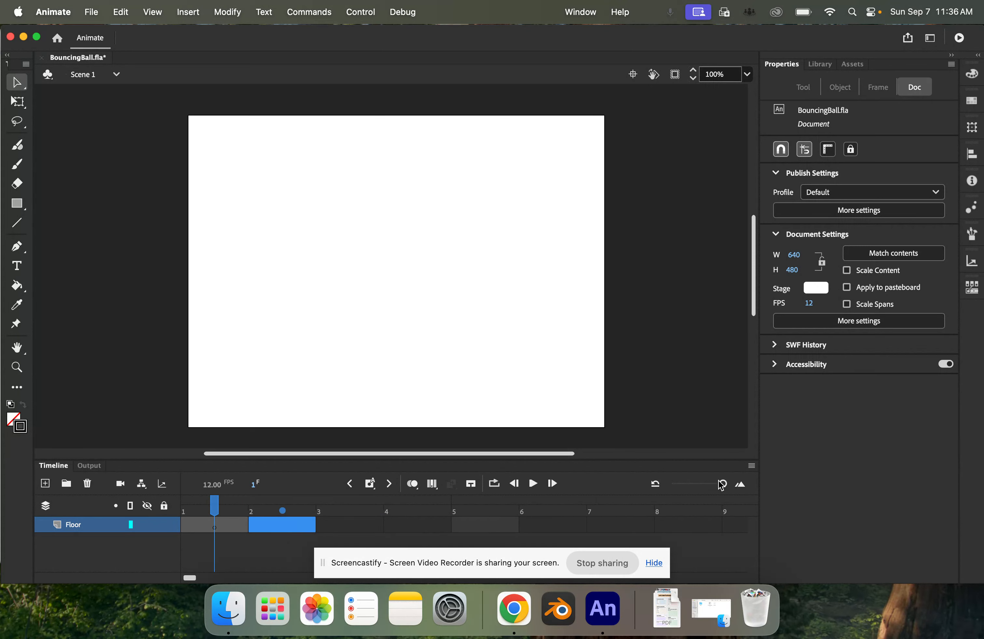
{"action": "left_click_drag", "start_coordinate": [723, 487], "coordinate": [661, 496]}
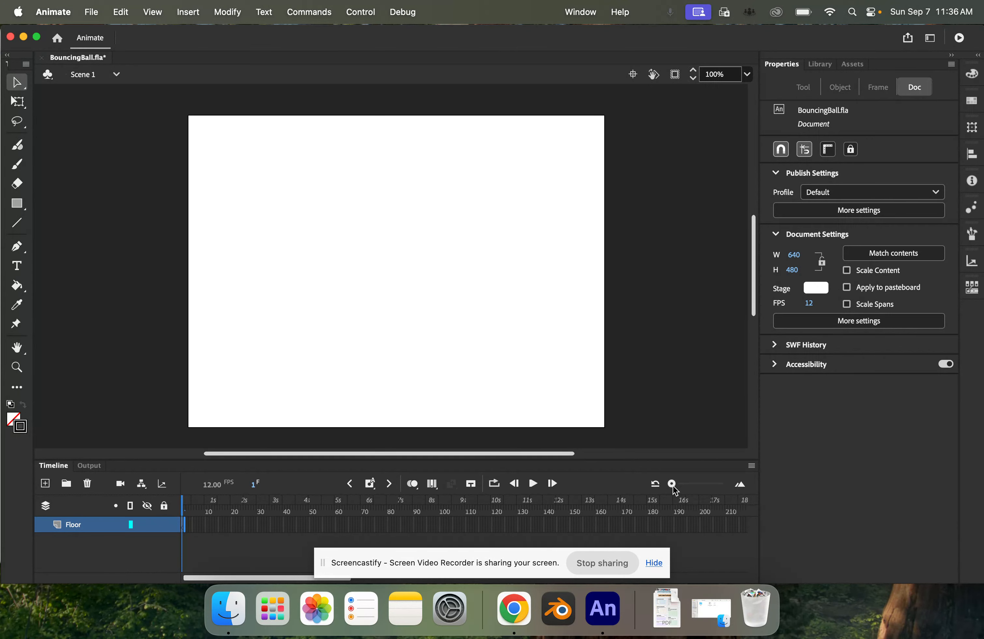
{"action": "left_click_drag", "start_coordinate": [673, 485], "coordinate": [705, 487]}
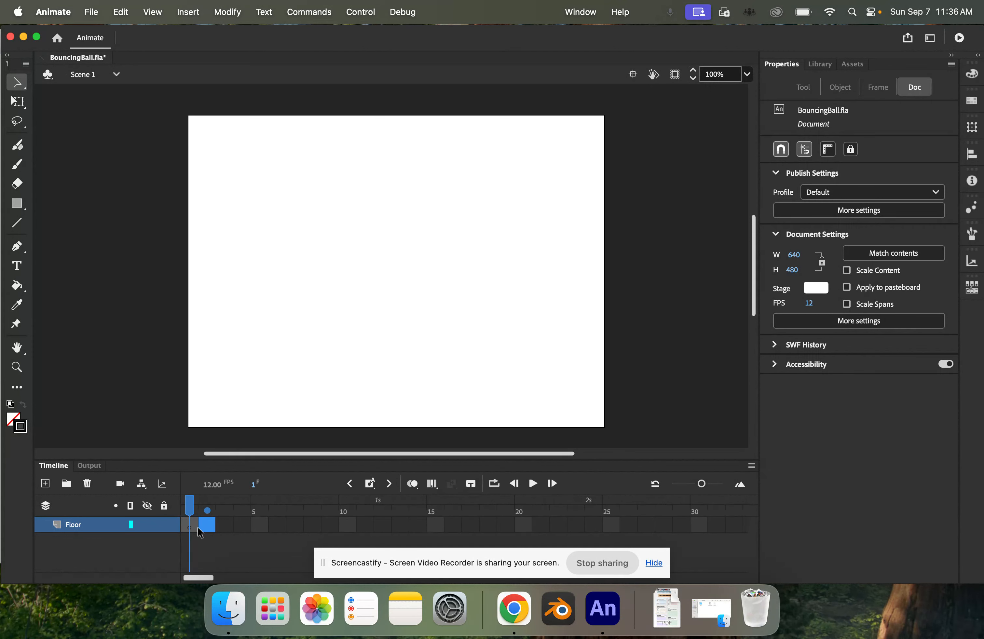
{"action": "left_click_drag", "start_coordinate": [192, 509], "coordinate": [206, 507]}
Step: Activate the Classic Brush and set its fill color to black
{"action": "left_click", "coordinate": [20, 166]}
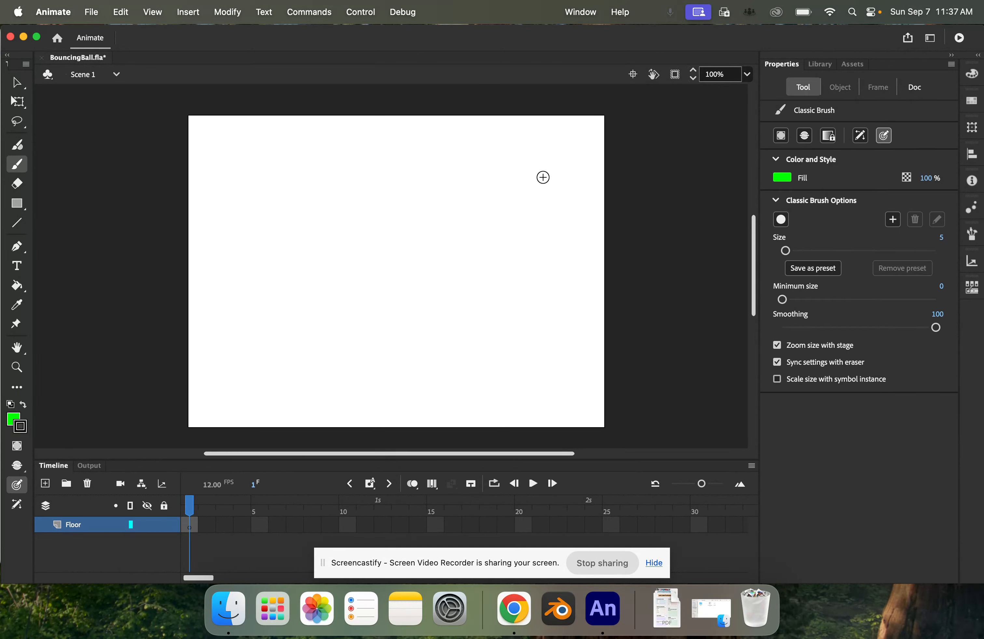
{"action": "left_click", "coordinate": [777, 179]}
{"action": "left_click", "coordinate": [580, 212]}
Step: Activate the Line tool with a black stroke and set its stroke size to 5
{"action": "left_click", "coordinate": [12, 226]}
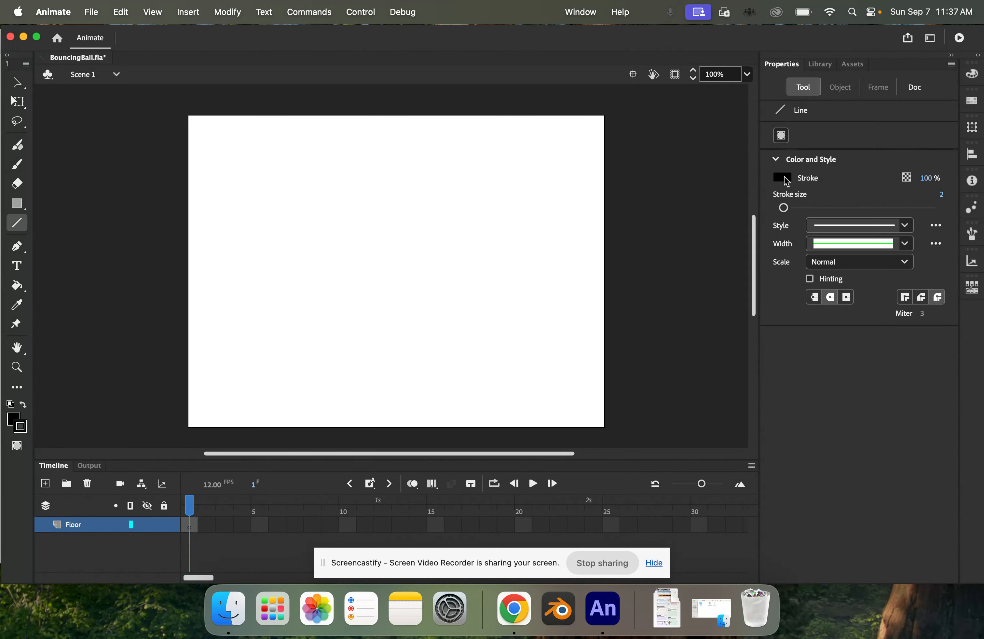
{"action": "left_click", "coordinate": [777, 179]}
{"action": "left_click", "coordinate": [777, 178]}
{"action": "left_click", "coordinate": [940, 195]}
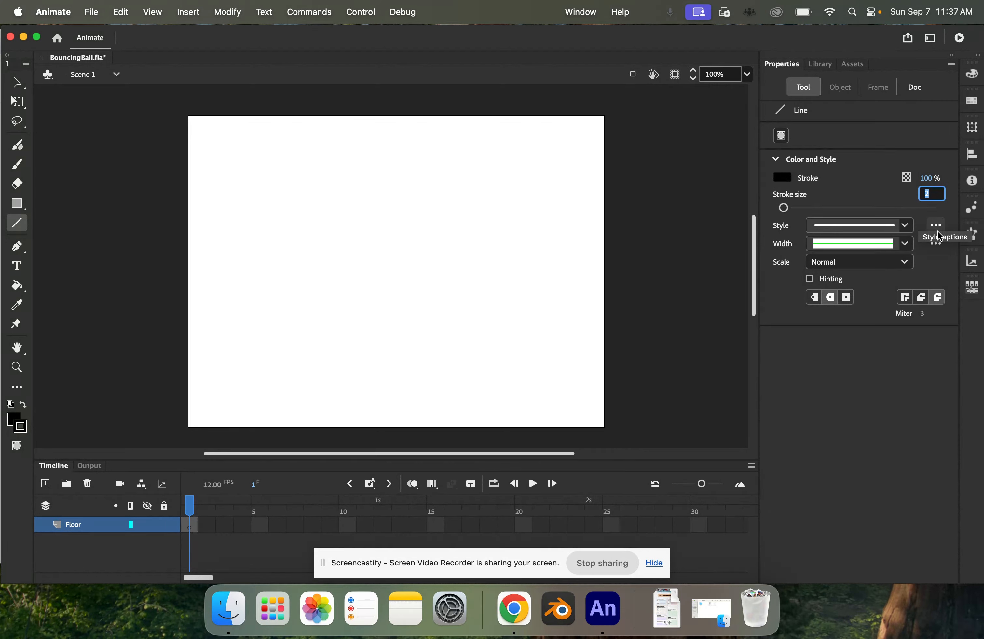
{"action": "type", "text": "5"}
{"action": "key", "text": "Return"}
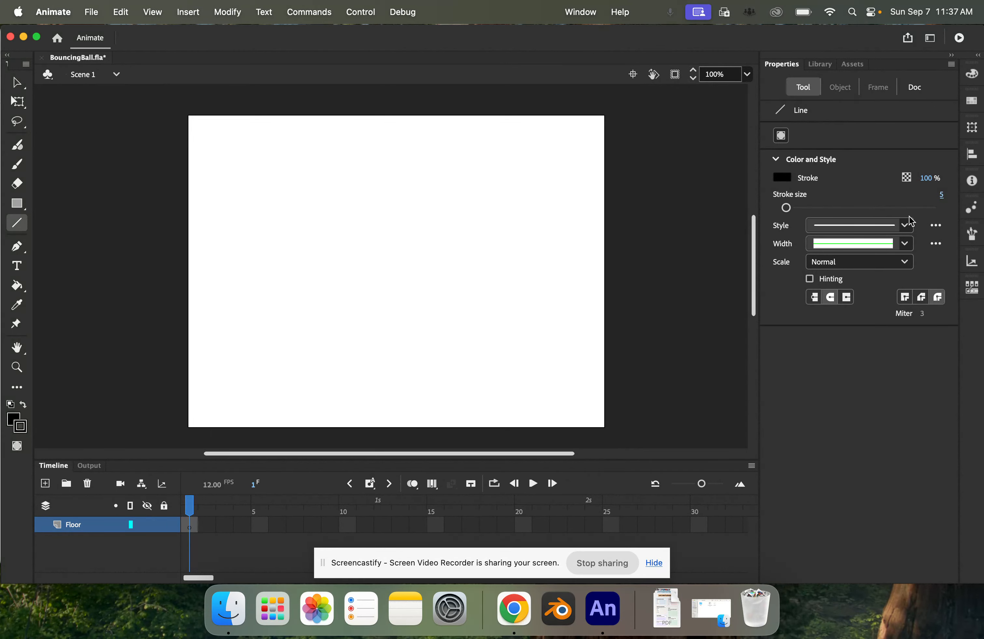
Step: Reset the stroke size to 5 and draw a horizontal floor line across the lower stage, extending past both side edges
{"action": "left_click_drag", "start_coordinate": [787, 209], "coordinate": [792, 212]}
{"action": "left_click", "coordinate": [942, 194]}
{"action": "type", "text": "5"}
{"action": "key", "text": "Return"}
{"action": "left_click_drag", "start_coordinate": [172, 372], "coordinate": [635, 372]}
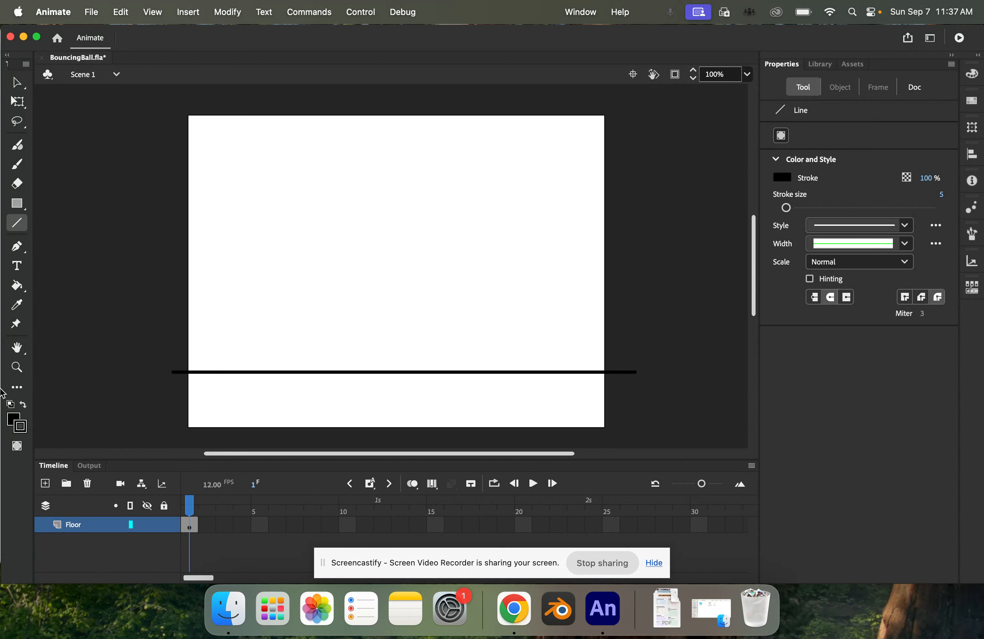
Step: Extend the Floor layer to frame 12 by inserting a frame there, and return the playhead to frame 1
{"action": "left_click", "coordinate": [190, 502]}
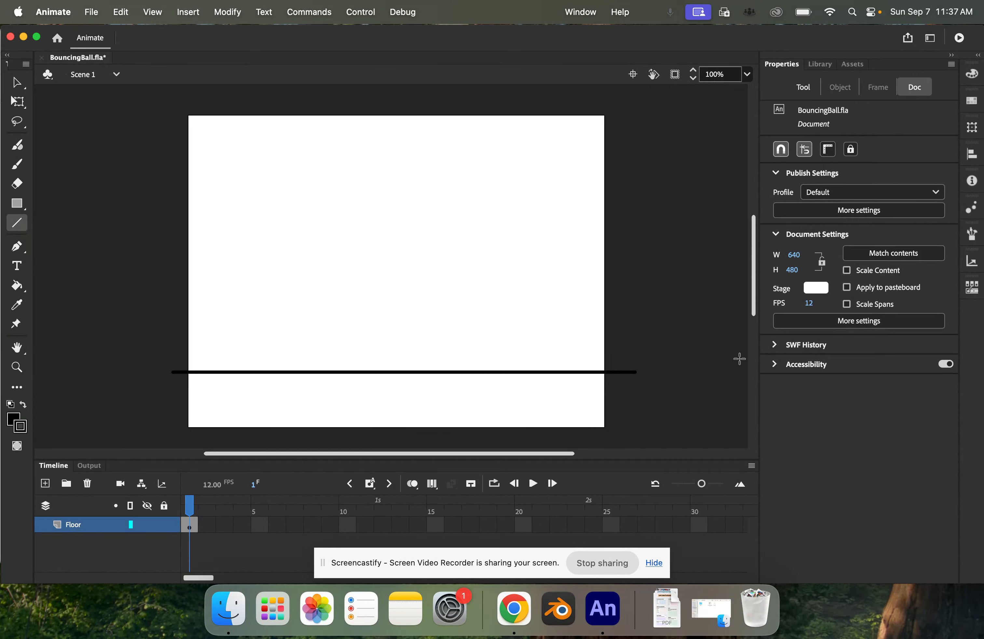
{"action": "left_click", "coordinate": [295, 527]}
{"action": "left_click", "coordinate": [193, 530]}
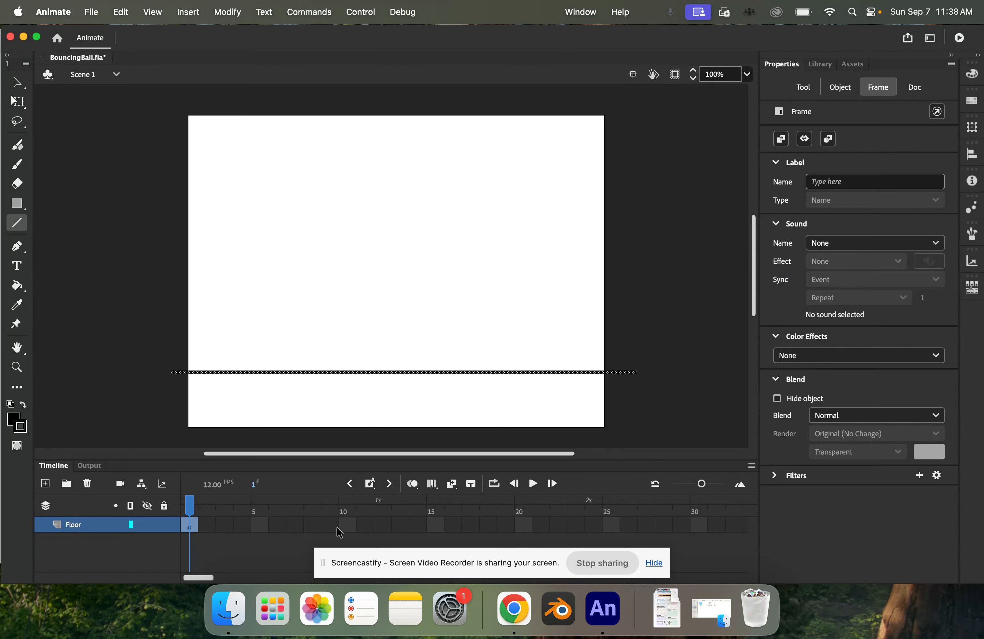
{"action": "left_click", "coordinate": [386, 529]}
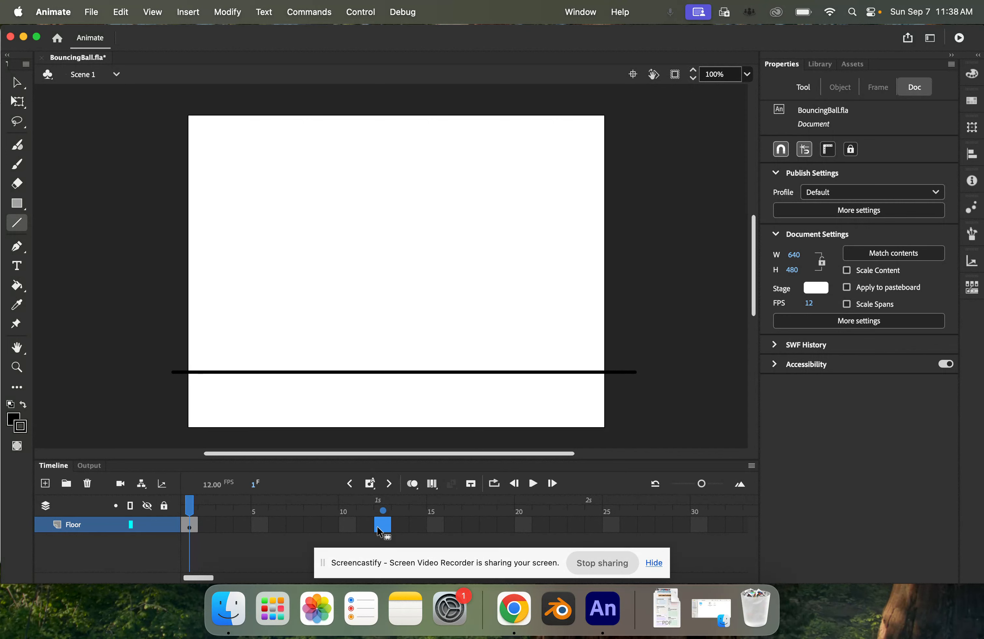
{"action": "right_click", "coordinate": [385, 531]}
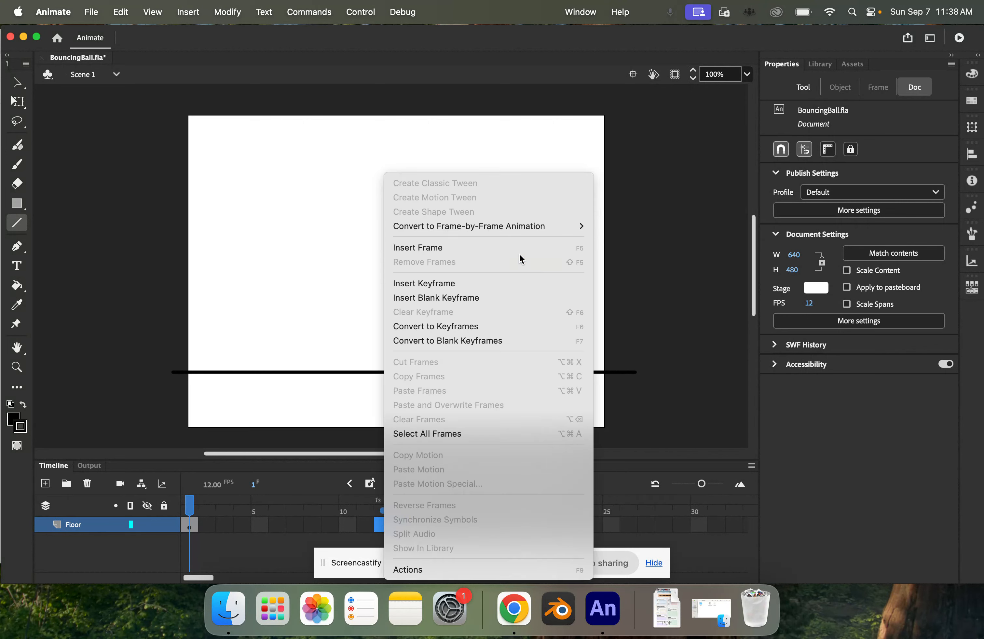
{"action": "left_click", "coordinate": [463, 249]}
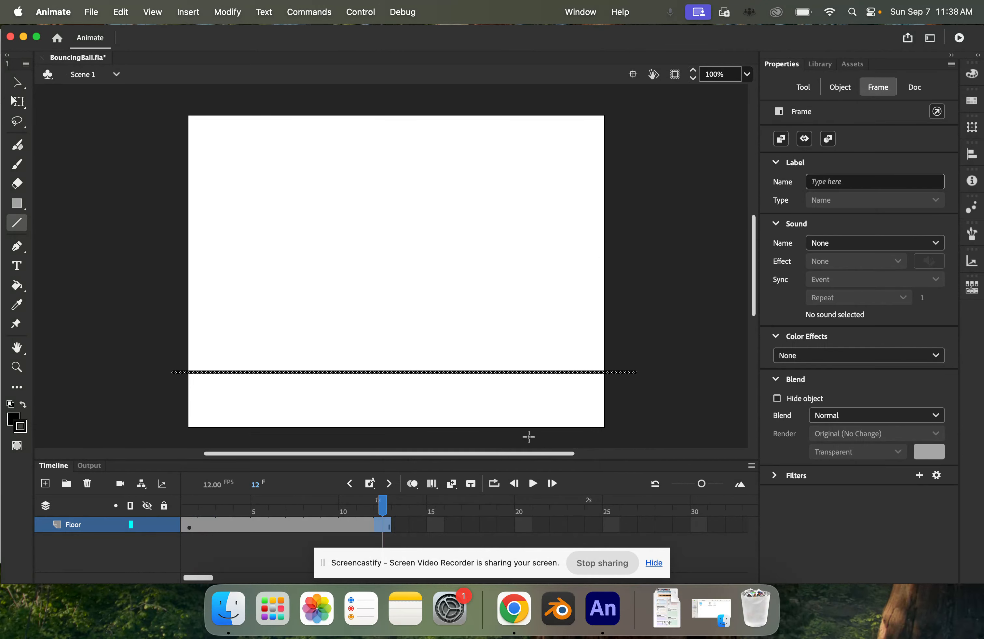
{"action": "left_click_drag", "start_coordinate": [384, 506], "coordinate": [386, 530]}
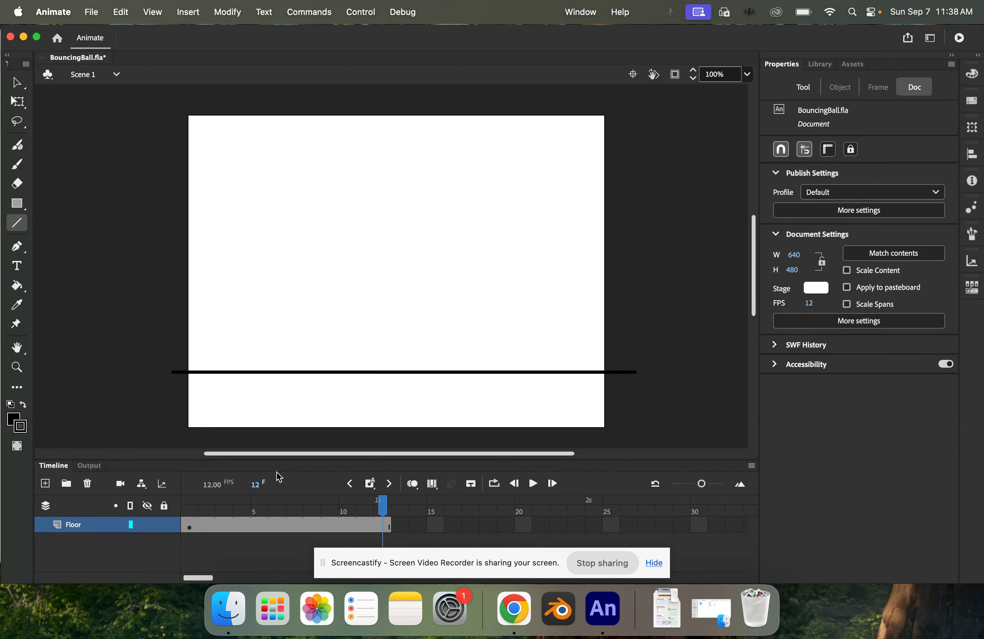
{"action": "left_click_drag", "start_coordinate": [391, 507], "coordinate": [189, 519]}
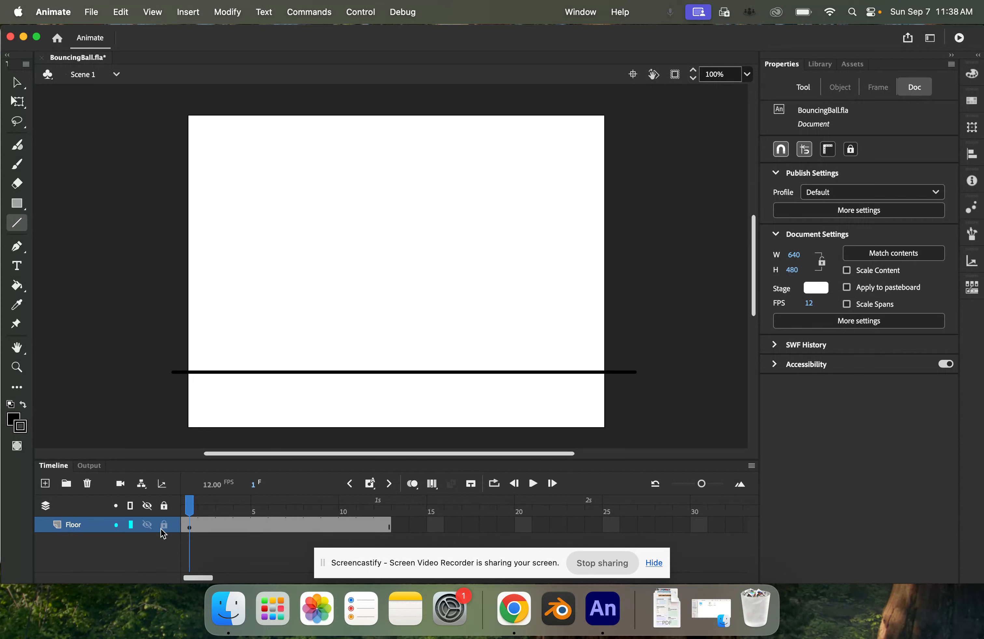
Step: Lock the Floor layer and add a new layer named Path above it
{"action": "left_click", "coordinate": [164, 525]}
{"action": "left_click", "coordinate": [45, 484]}
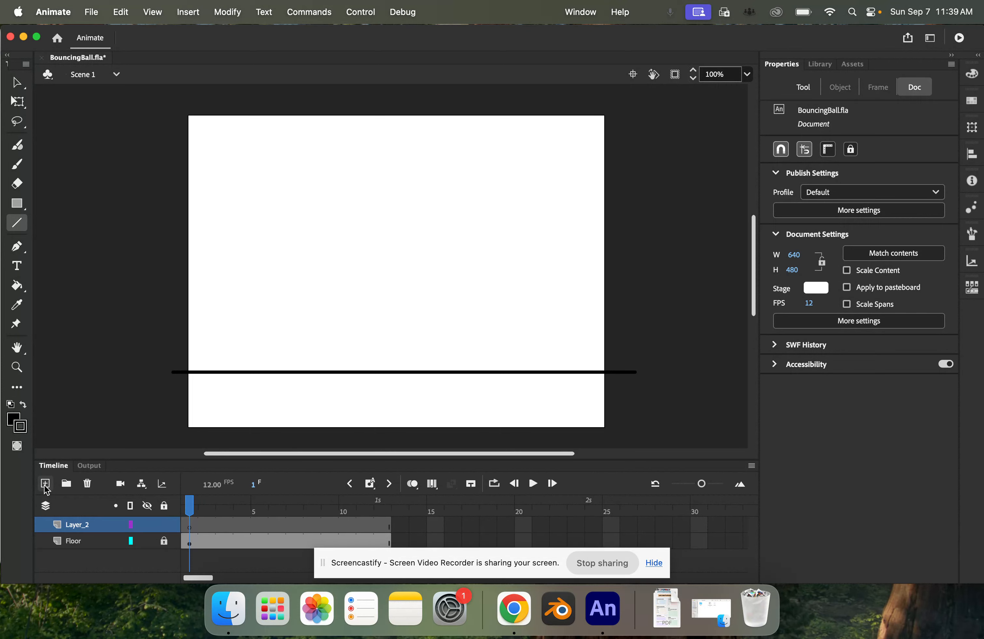
{"action": "double_click", "coordinate": [81, 525]}
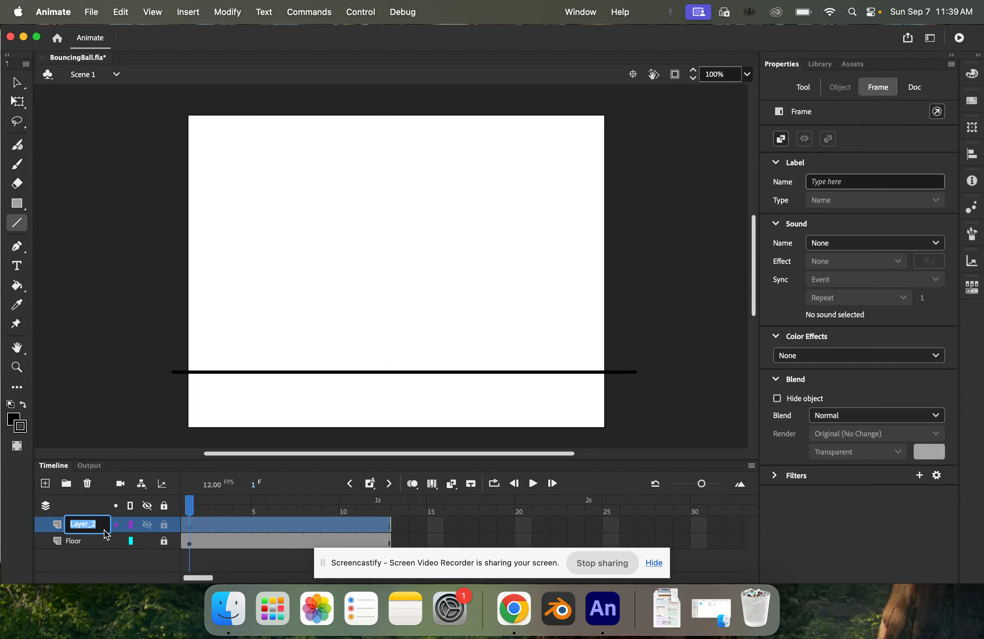
{"action": "type", "text": "Path"}
{"action": "key", "text": "Return"}
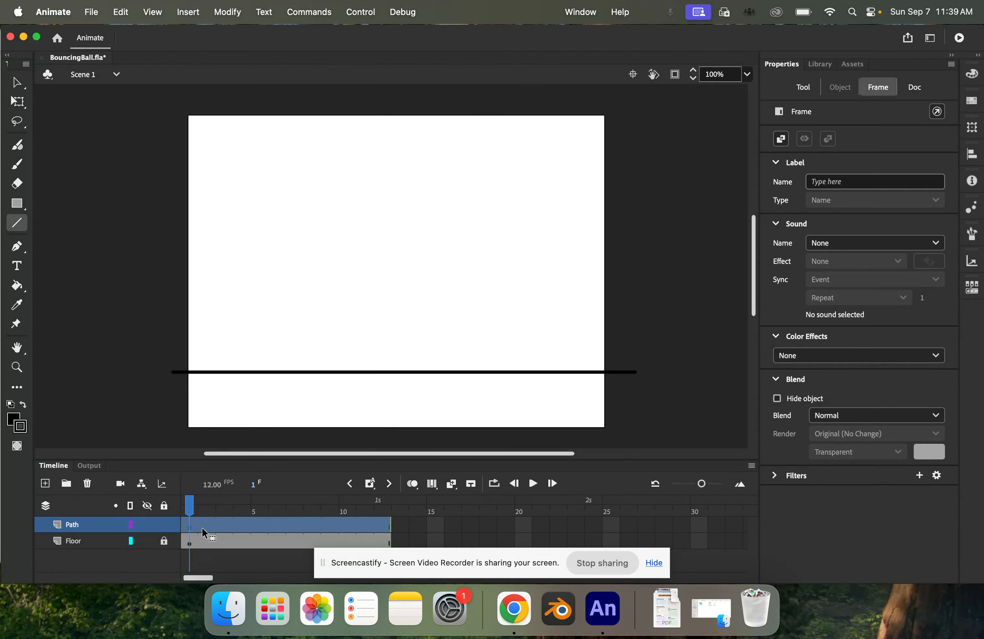
Step: Select frame 1 of the Path layer and set the Classic Brush fill to bright green
{"action": "left_click", "coordinate": [190, 526]}
{"action": "mouse_move", "coordinate": [192, 508]}
{"action": "left_mouse_down"}
{"action": "mouse_move", "coordinate": [365, 508]}
{"action": "mouse_move", "coordinate": [136, 519]}
{"action": "mouse_move", "coordinate": [183, 518]}
{"action": "mouse_move", "coordinate": [192, 508]}
{"action": "left_mouse_up"}
{"action": "left_click", "coordinate": [189, 526]}
{"action": "left_click", "coordinate": [191, 523]}
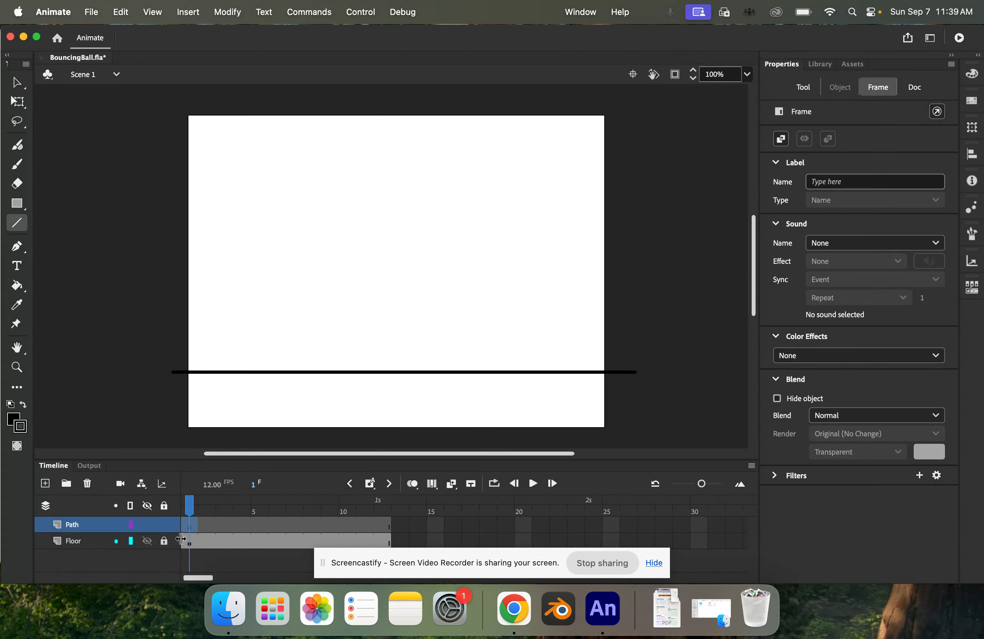
{"action": "left_click", "coordinate": [21, 167]}
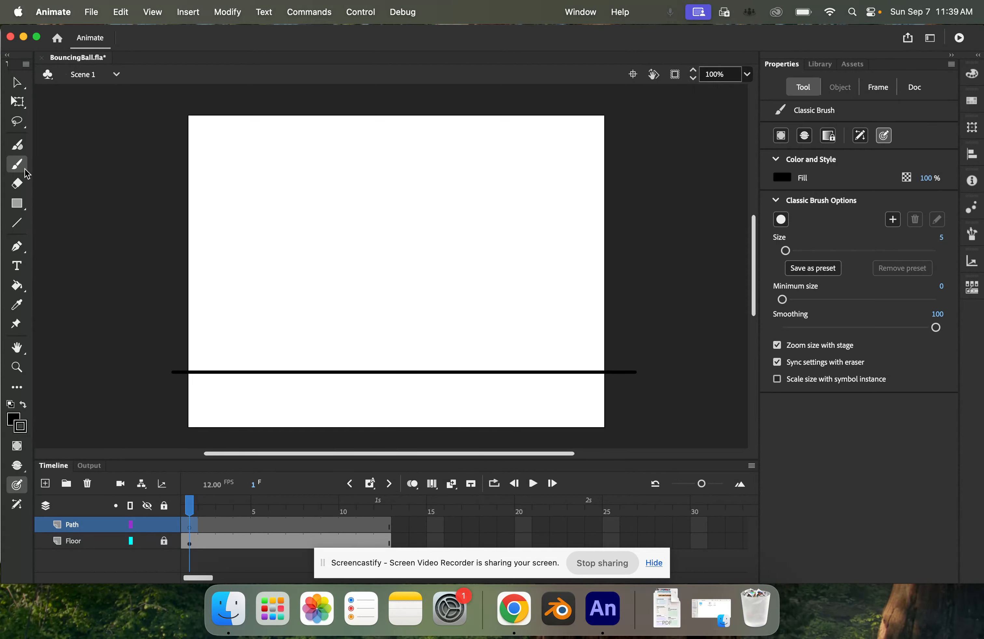
{"action": "left_click", "coordinate": [781, 178]}
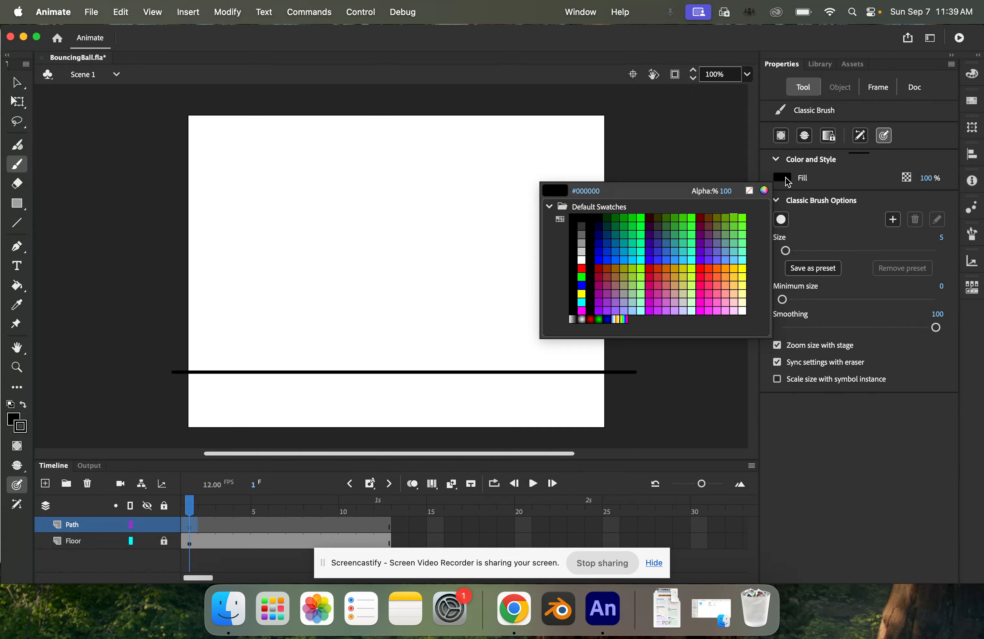
{"action": "left_click", "coordinate": [642, 215]}
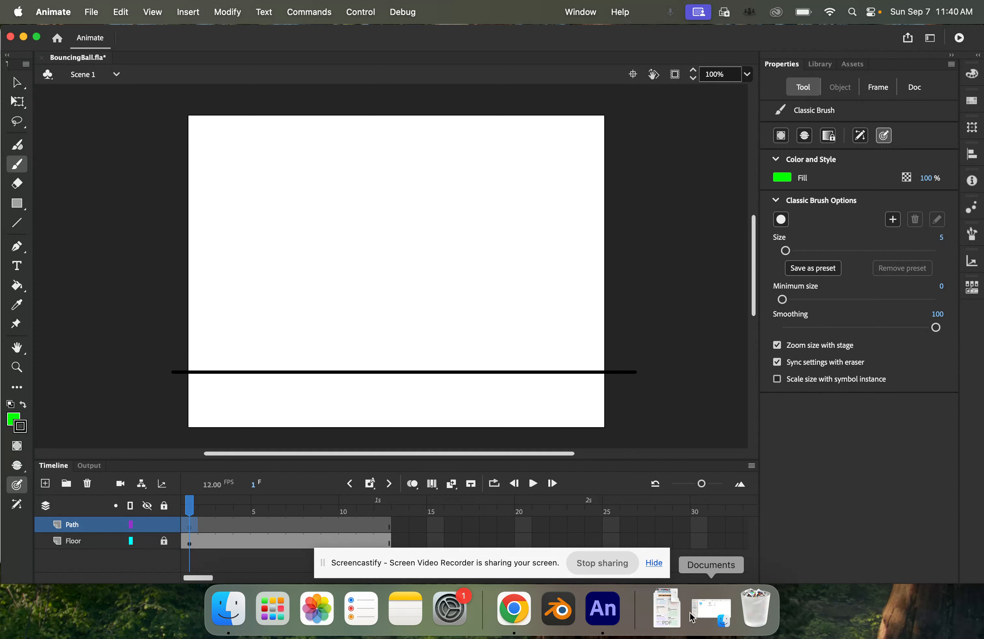
Step: Consult the bouncing ball reference in Chrome and paint a green path of shrinking bounces along the floor line, extending past both stage sides
{"action": "left_click", "coordinate": [514, 610]}
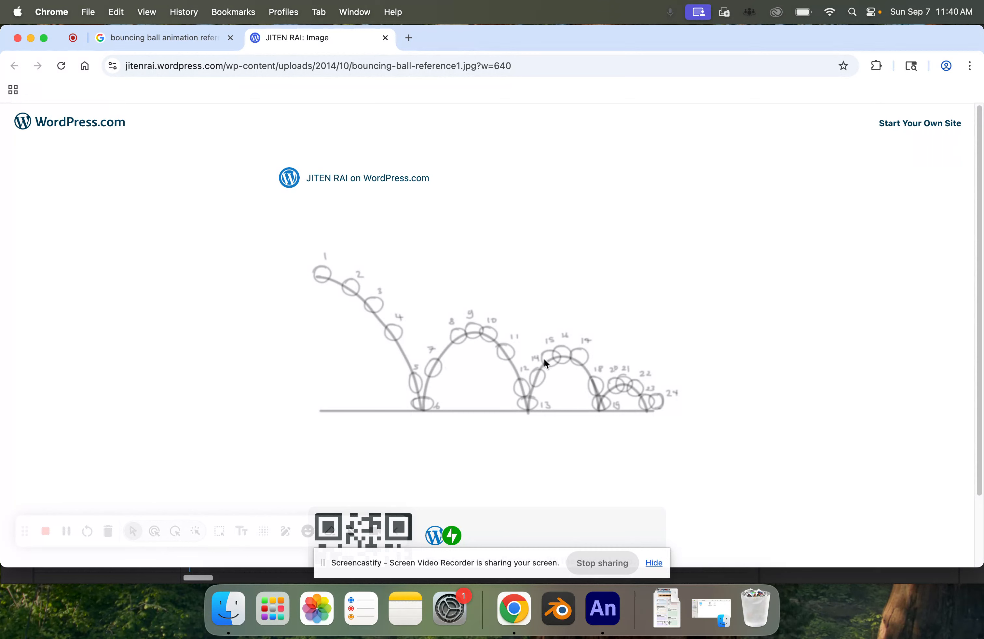
{"action": "left_click", "coordinate": [602, 609]}
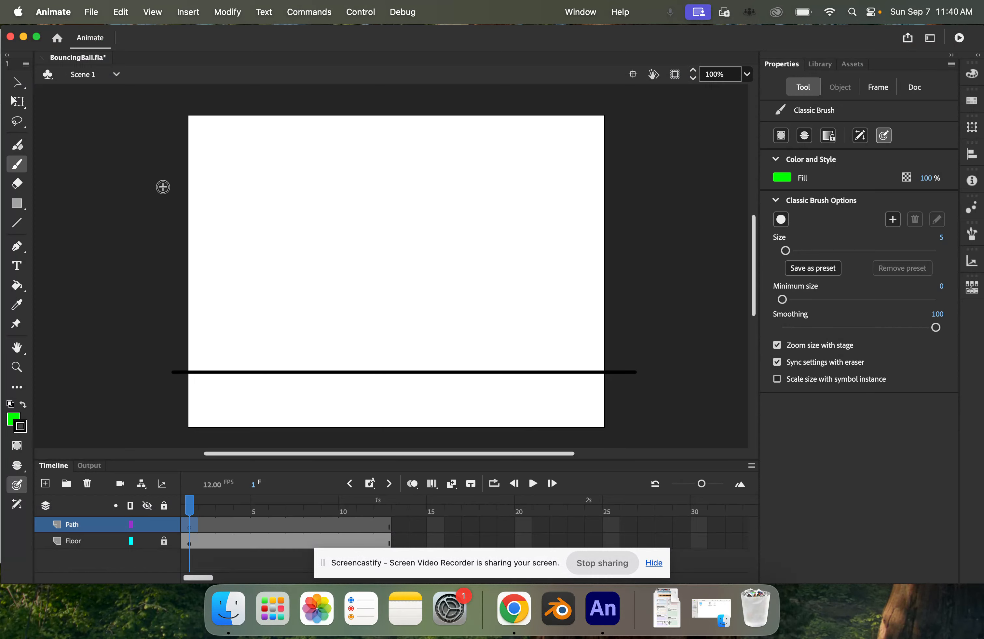
{"action": "mouse_move", "coordinate": [166, 161]}
{"action": "left_mouse_down"}
{"action": "mouse_move", "coordinate": [195, 160]}
{"action": "mouse_move", "coordinate": [249, 203]}
{"action": "mouse_move", "coordinate": [309, 360]}
{"action": "mouse_move", "coordinate": [353, 295]}
{"action": "mouse_move", "coordinate": [415, 338]}
{"action": "mouse_move", "coordinate": [427, 369]}
{"action": "mouse_move", "coordinate": [467, 335]}
{"action": "mouse_move", "coordinate": [516, 372]}
{"action": "mouse_move", "coordinate": [545, 360]}
{"action": "mouse_move", "coordinate": [622, 370]}
{"action": "left_mouse_up"}
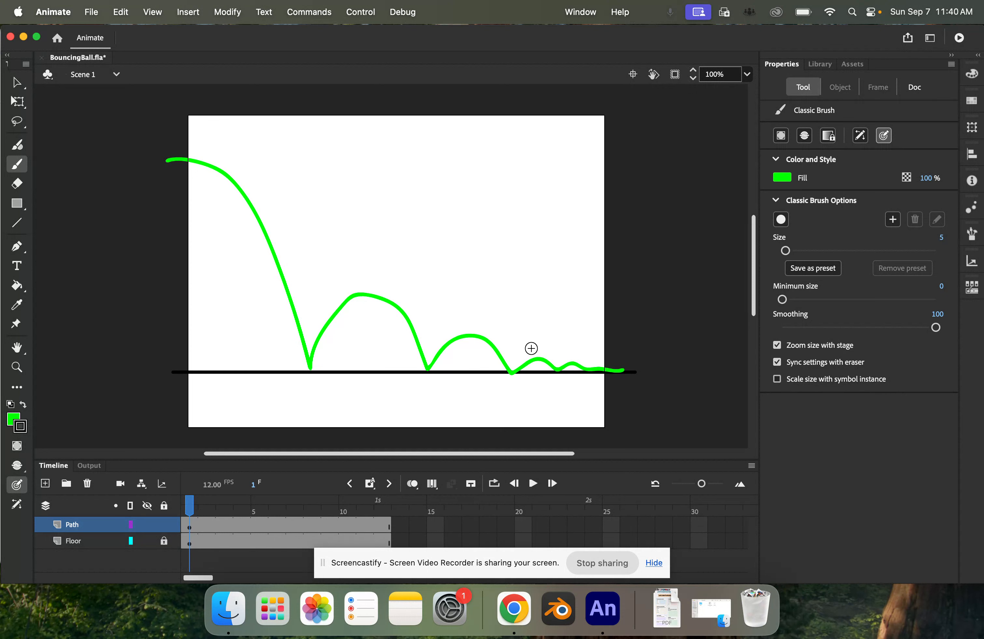
{"action": "key", "text": "super+z"}
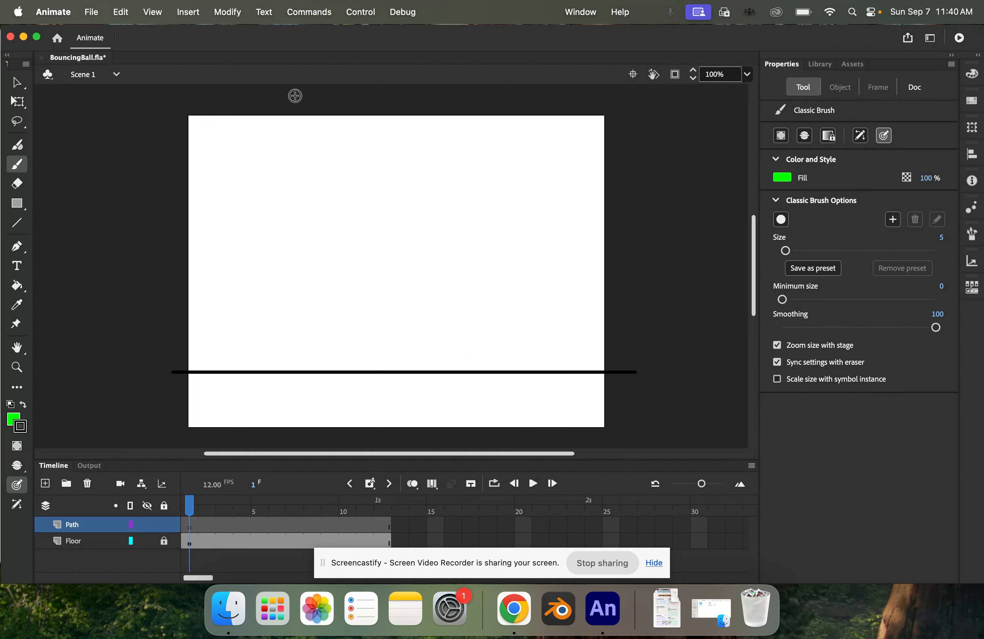
{"action": "left_click", "coordinate": [118, 11]}
{"action": "left_click", "coordinate": [170, 48]}
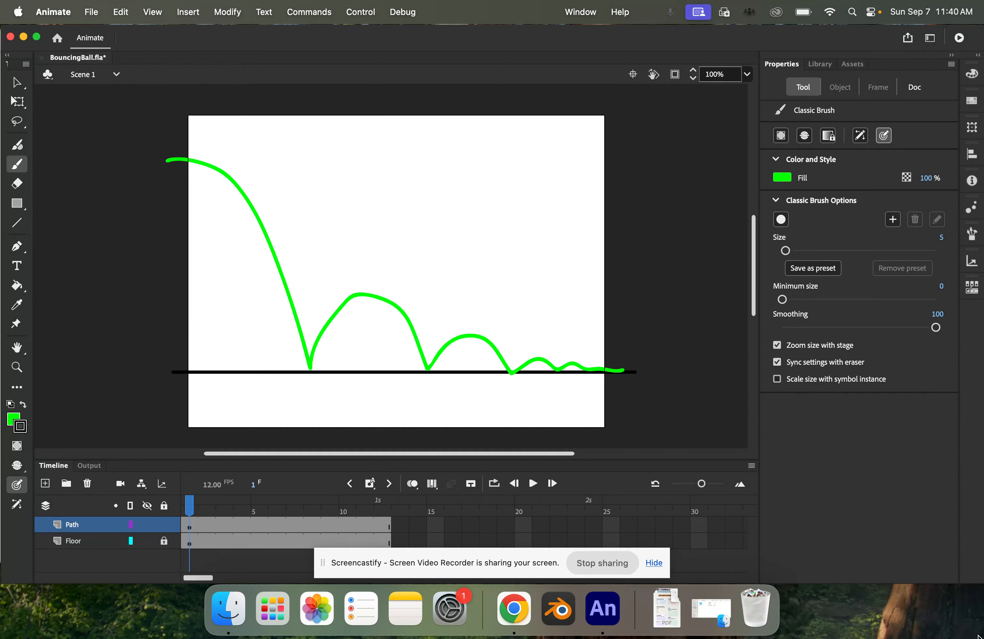
Step: Apply an Alpha color effect of 36% to the Path layer's first frame
{"action": "left_click", "coordinate": [17, 82]}
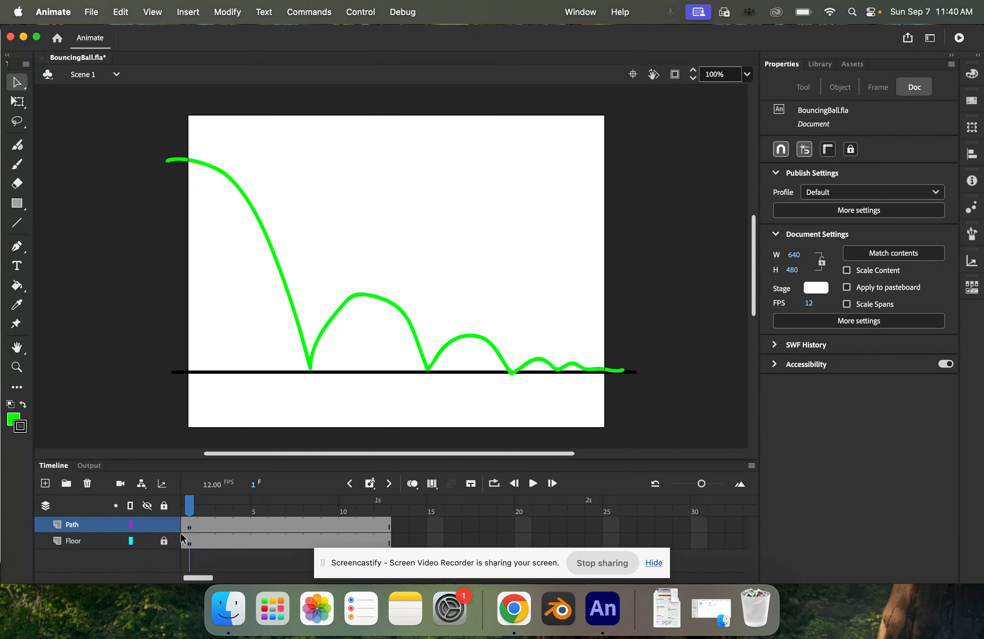
{"action": "left_click", "coordinate": [189, 527]}
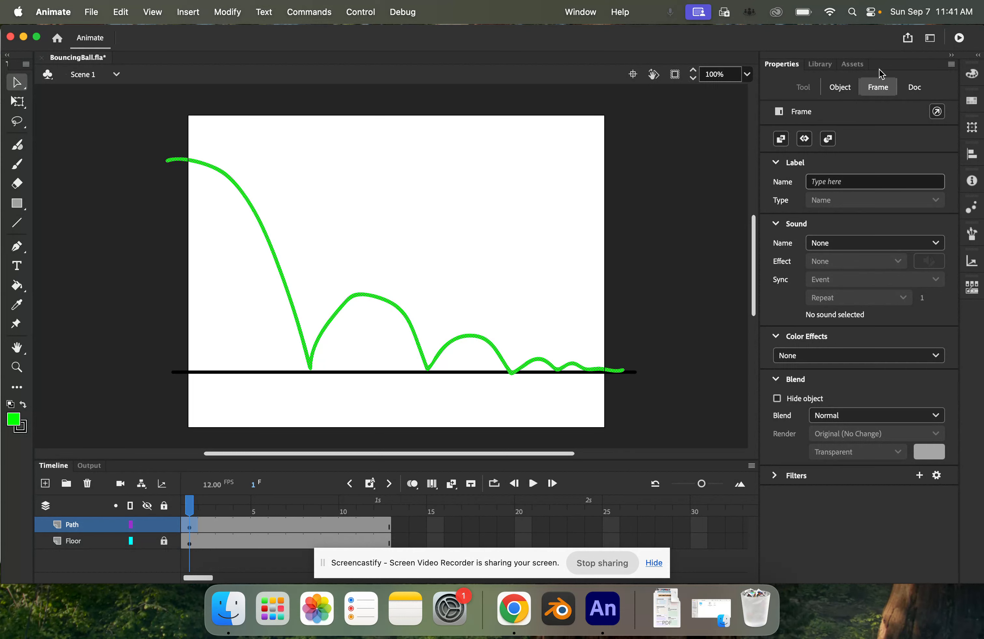
{"action": "left_click", "coordinate": [830, 359]}
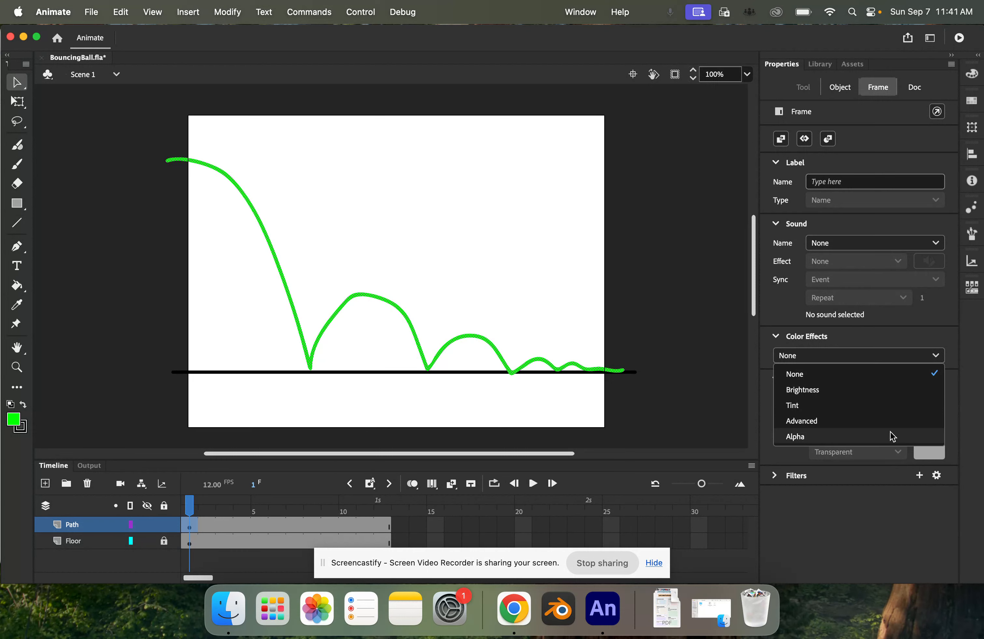
{"action": "left_click", "coordinate": [830, 437]}
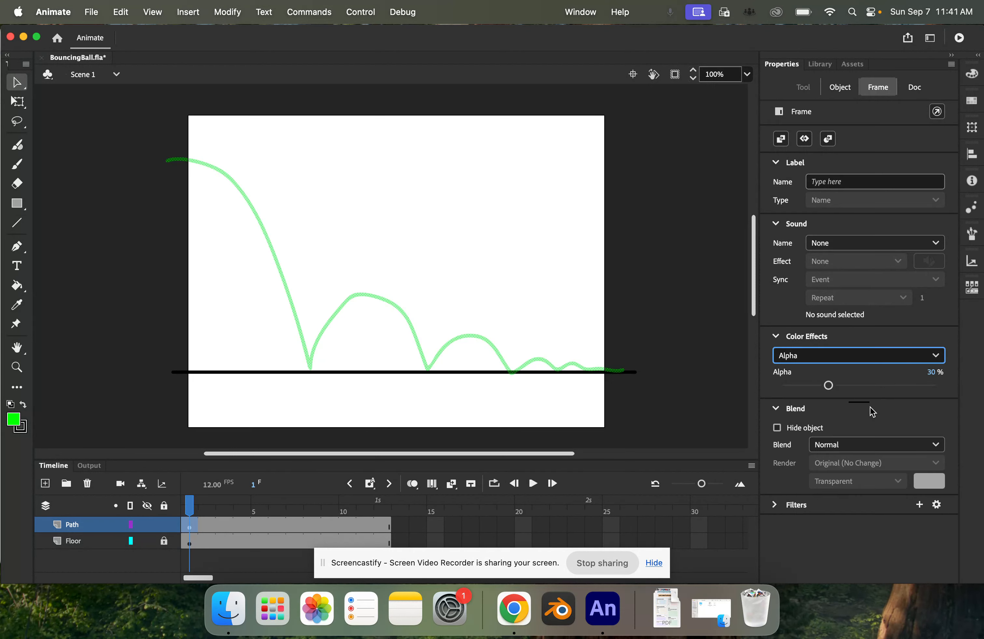
{"action": "mouse_move", "coordinate": [828, 385]}
{"action": "left_mouse_down"}
{"action": "mouse_move", "coordinate": [929, 384]}
{"action": "mouse_move", "coordinate": [837, 385]}
{"action": "left_mouse_up"}
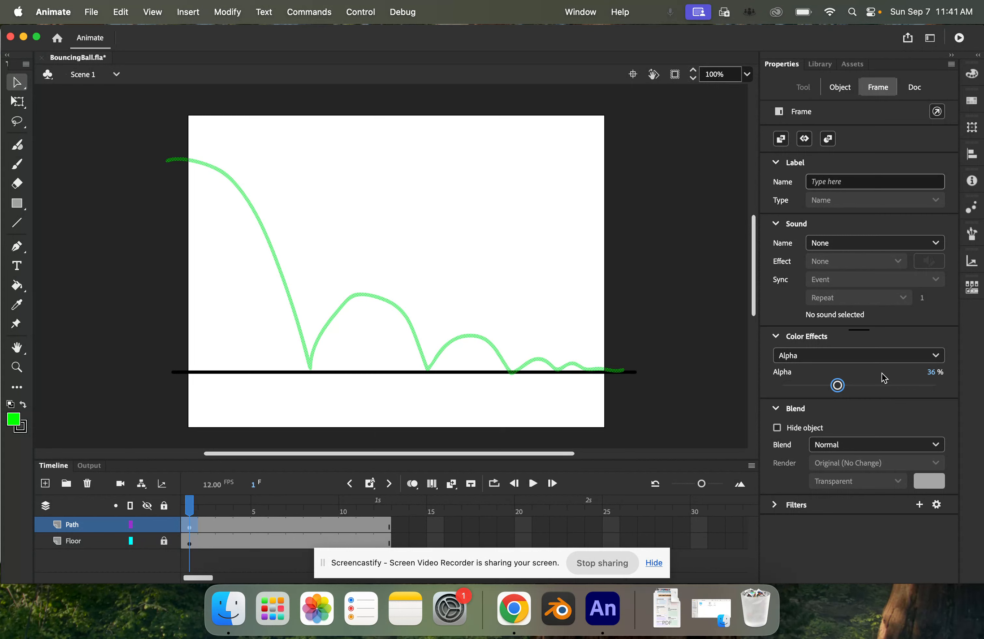
{"action": "left_click", "coordinate": [134, 199]}
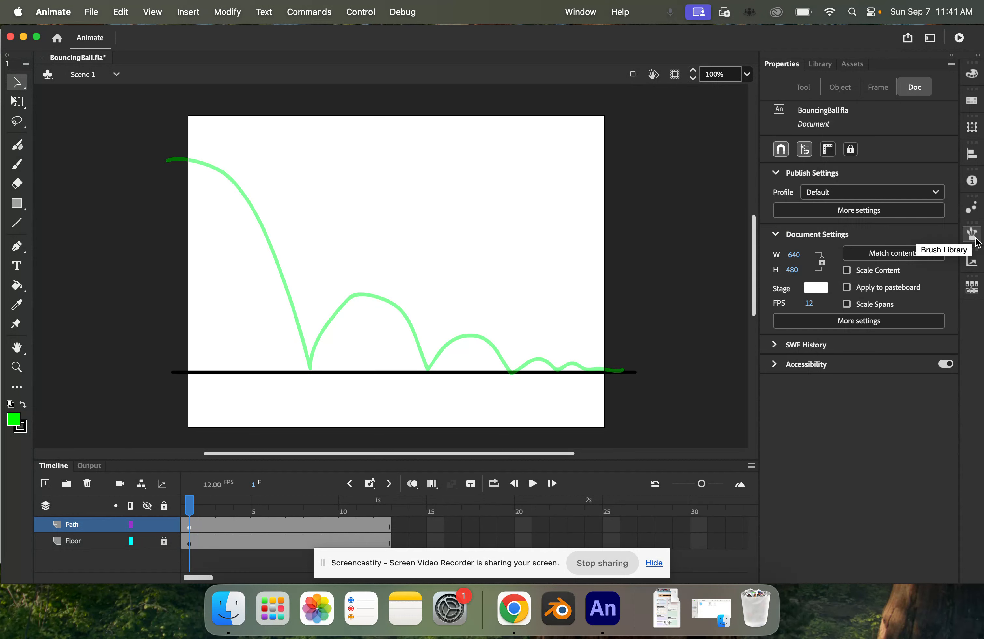
Step: Lock the Path layer and save the document
{"action": "left_click", "coordinate": [165, 526]}
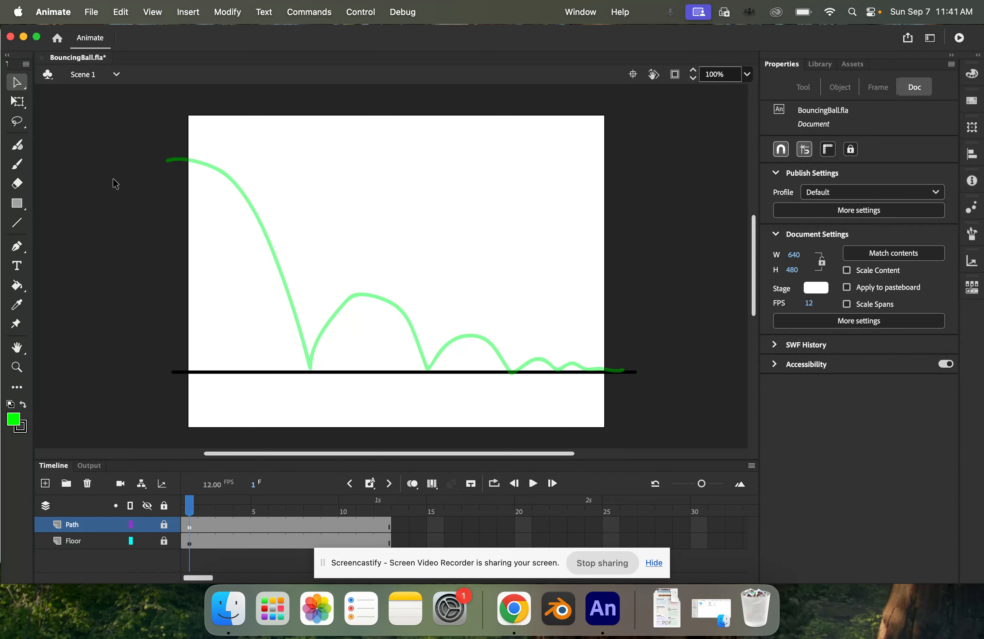
{"action": "left_click", "coordinate": [92, 12]}
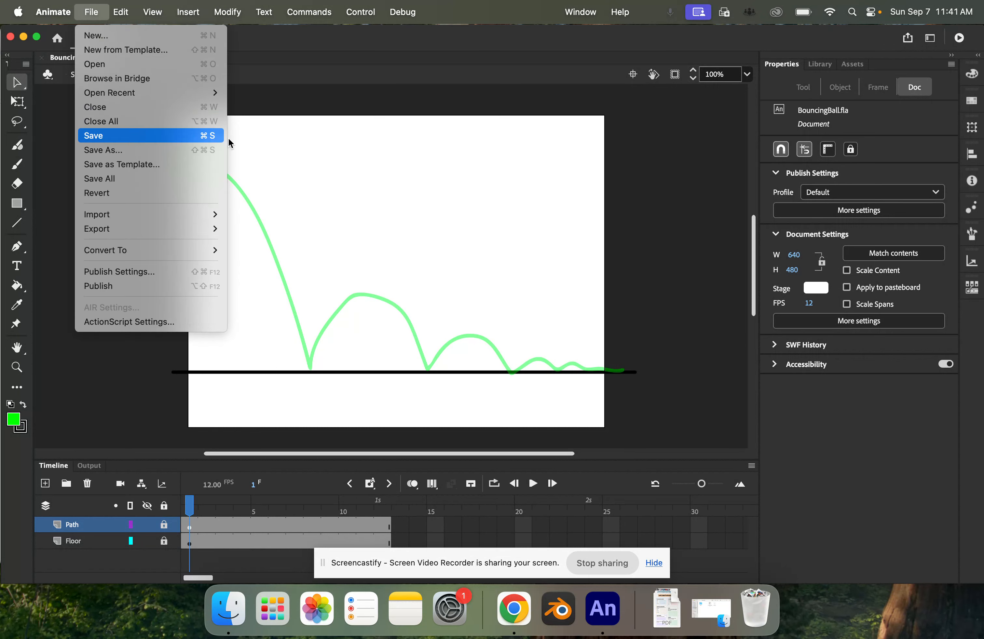
{"action": "left_click", "coordinate": [146, 135]}
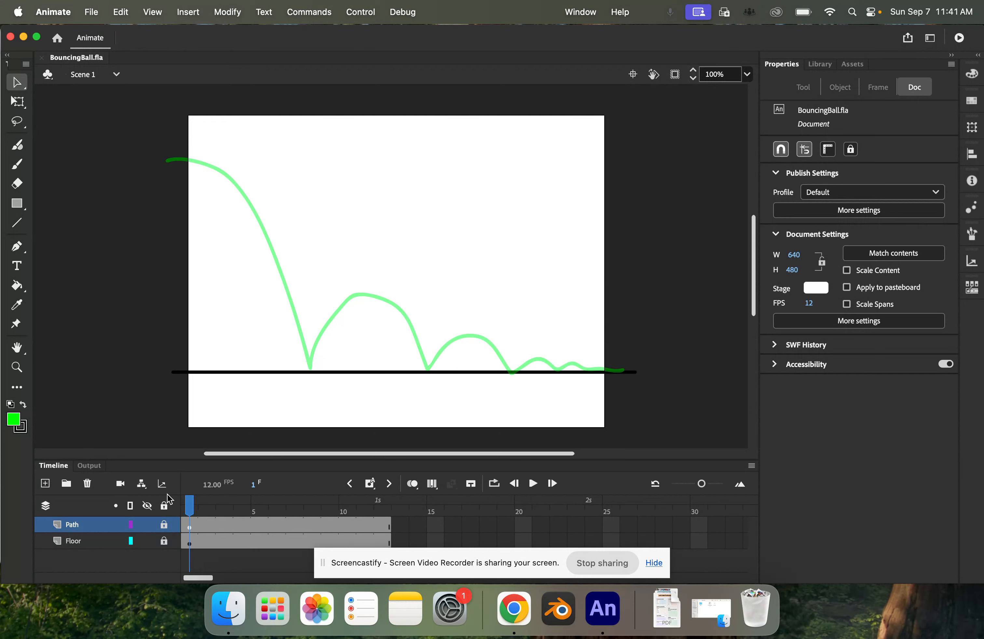
Step: Add a new layer named bouncingball above the Path layer
{"action": "left_click", "coordinate": [43, 484]}
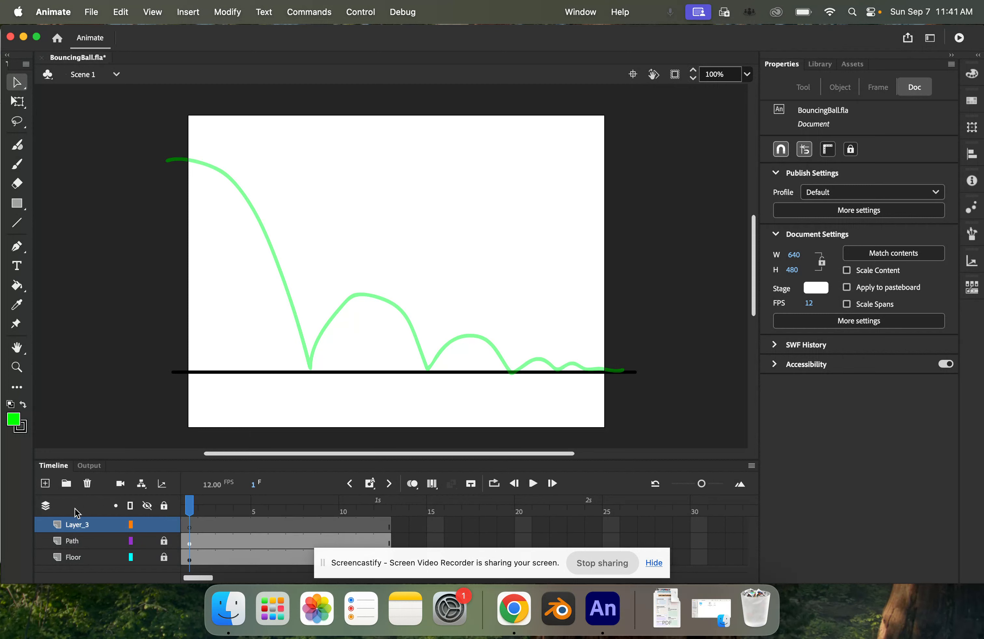
{"action": "double_click", "coordinate": [80, 523]}
{"action": "type", "text": "bouncingball"}
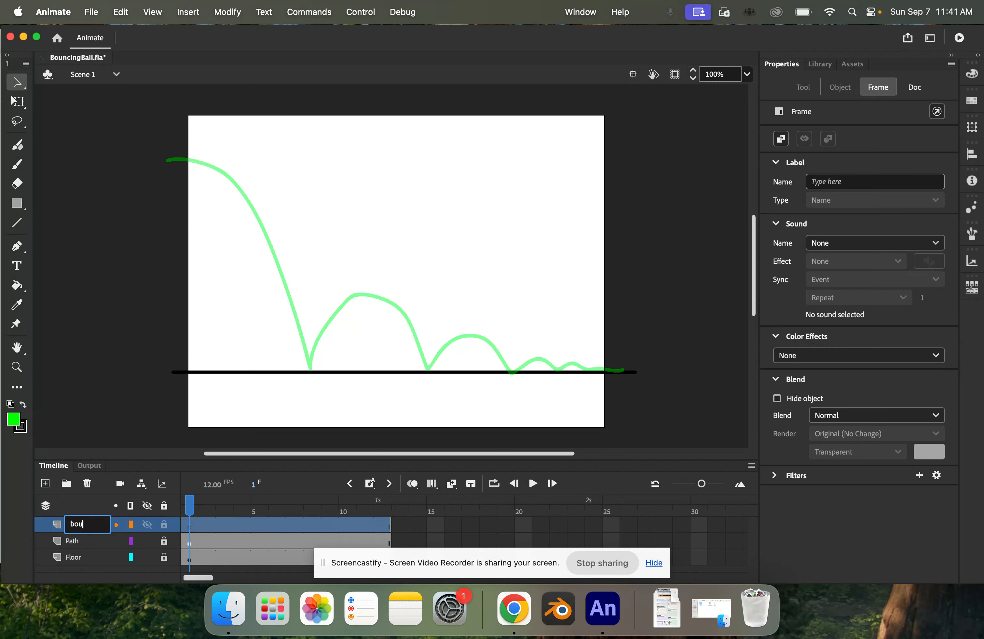
{"action": "key", "text": "Return"}
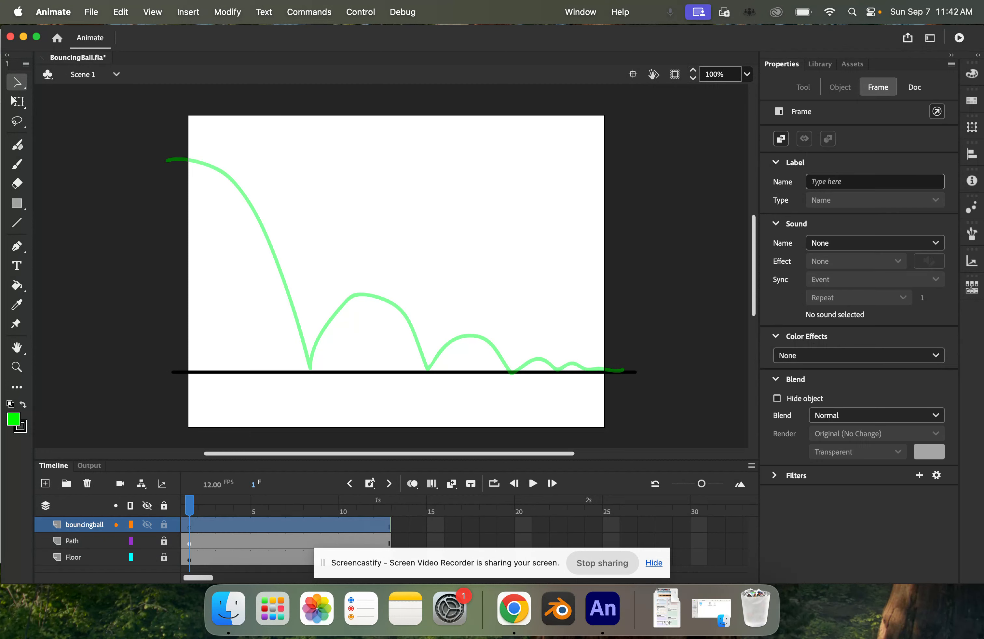
Step: On the bouncingball layer's first frame, set up the Oval tool with no fill
{"action": "left_click", "coordinate": [189, 526]}
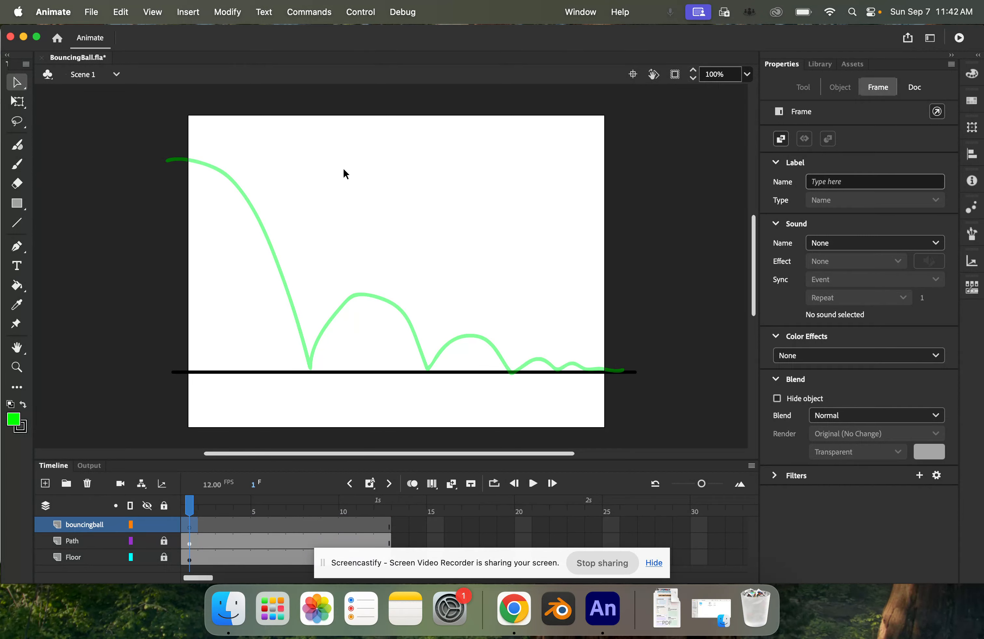
{"action": "left_click", "coordinate": [17, 104]}
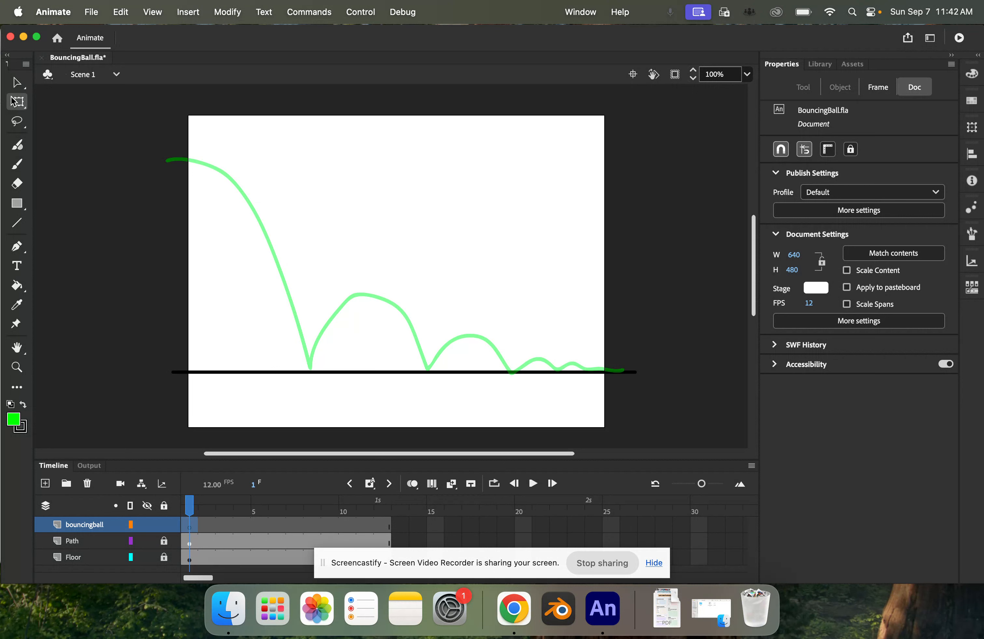
{"action": "left_click", "coordinate": [18, 82]}
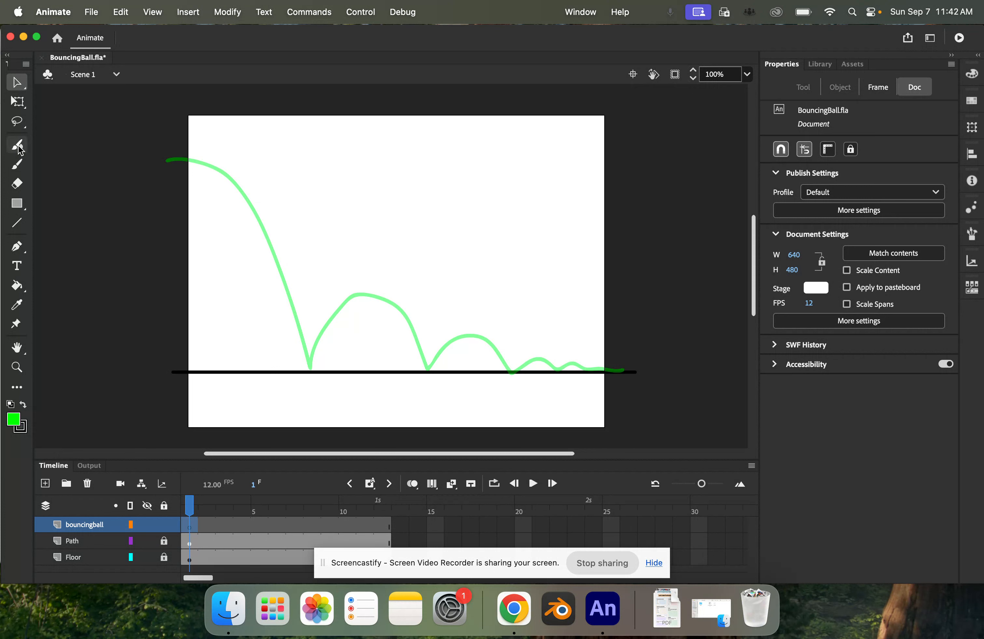
{"action": "left_click", "coordinate": [24, 203]}
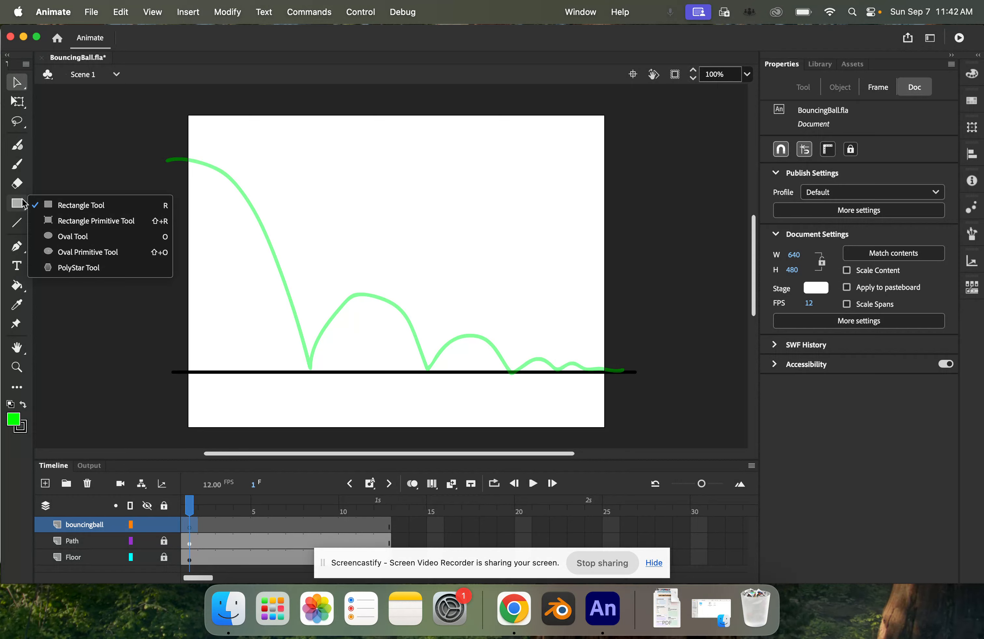
{"action": "left_click", "coordinate": [105, 237]}
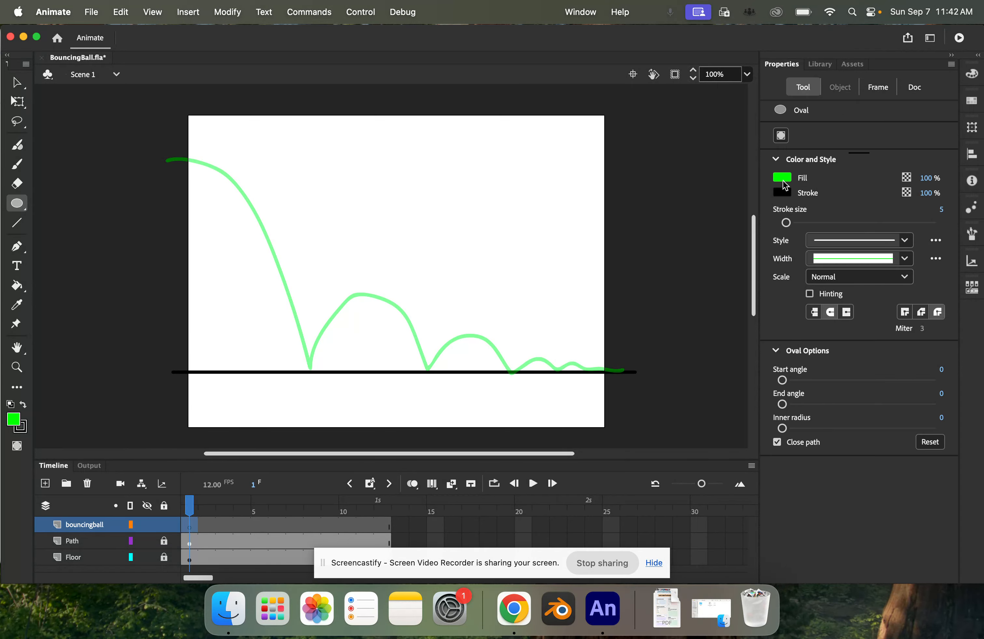
{"action": "left_click", "coordinate": [782, 177]}
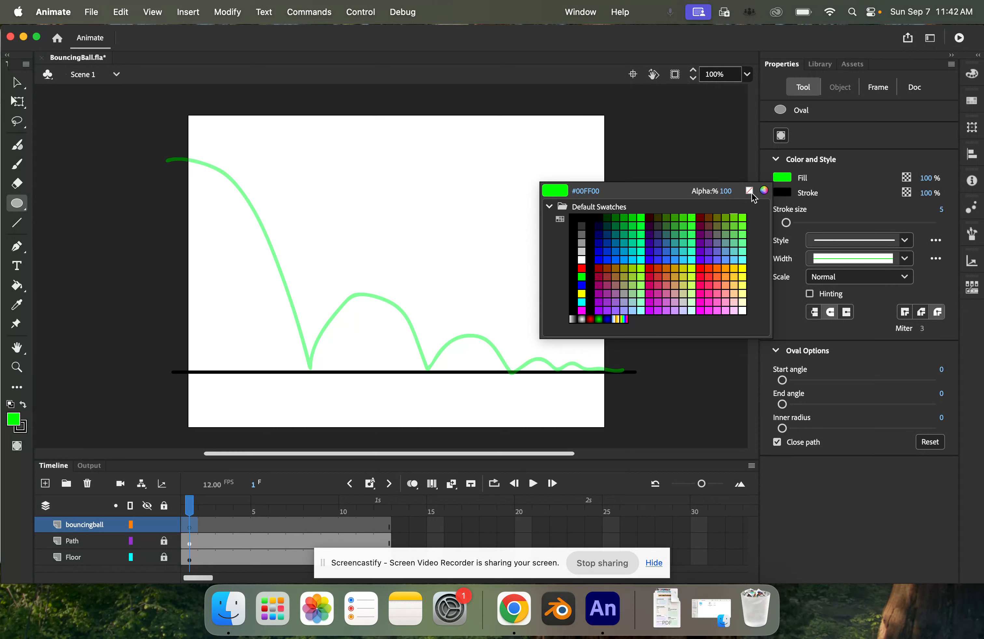
{"action": "left_click", "coordinate": [749, 191]}
{"action": "left_click", "coordinate": [783, 181]}
{"action": "left_click", "coordinate": [749, 191]}
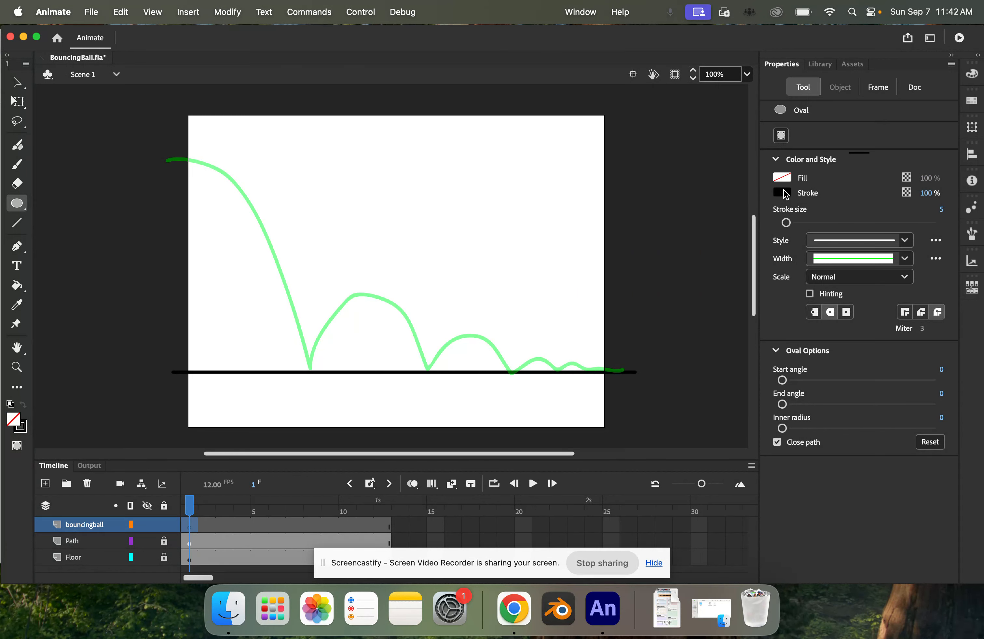
Step: Draw a circle about 62 x 62 px with a black stroke of size 2 near the stage's upper edge
{"action": "left_click", "coordinate": [783, 193]}
{"action": "left_click", "coordinate": [784, 193]}
{"action": "left_click", "coordinate": [941, 209]}
{"action": "type", "text": "2"}
{"action": "key", "text": "Return"}
{"action": "left_click_drag", "start_coordinate": [313, 136], "coordinate": [330, 177]}
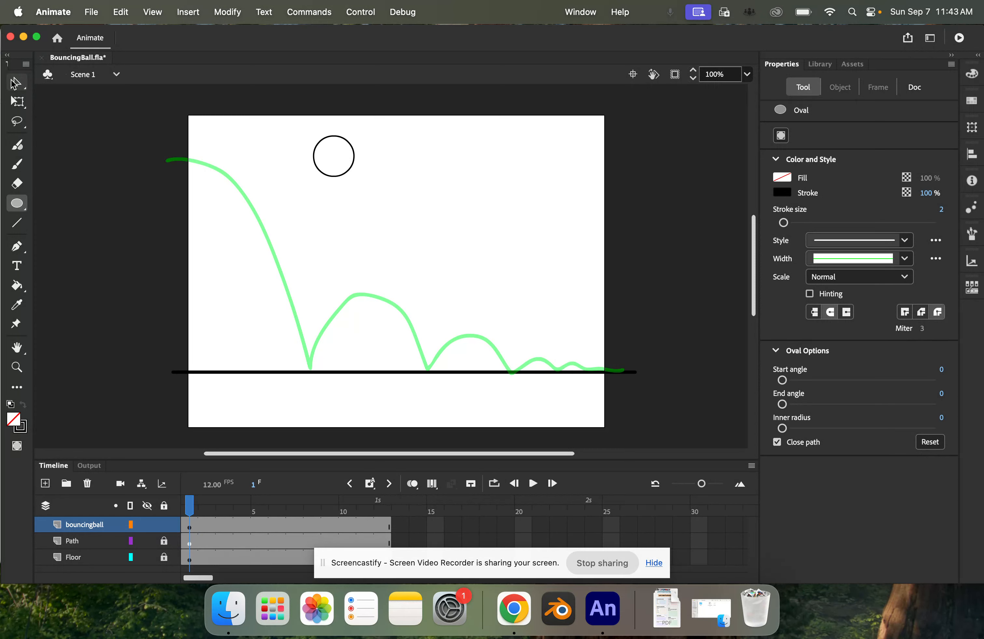
Step: Scale the circle down proportionally about its centre to about 54 x 54 px with Free Transform
{"action": "left_click", "coordinate": [18, 102]}
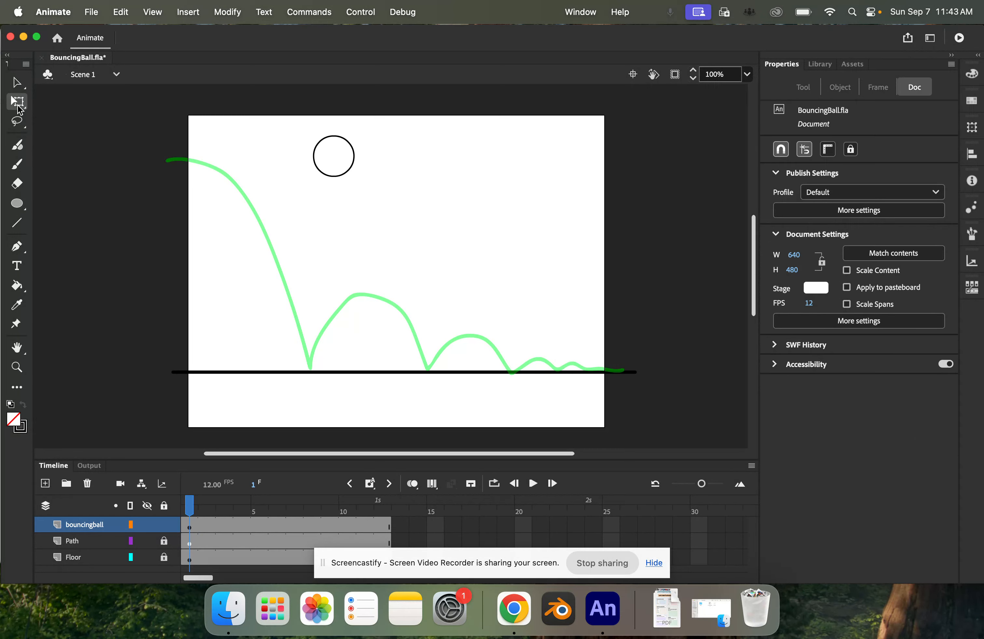
{"action": "left_click_drag", "start_coordinate": [290, 121], "coordinate": [385, 201]}
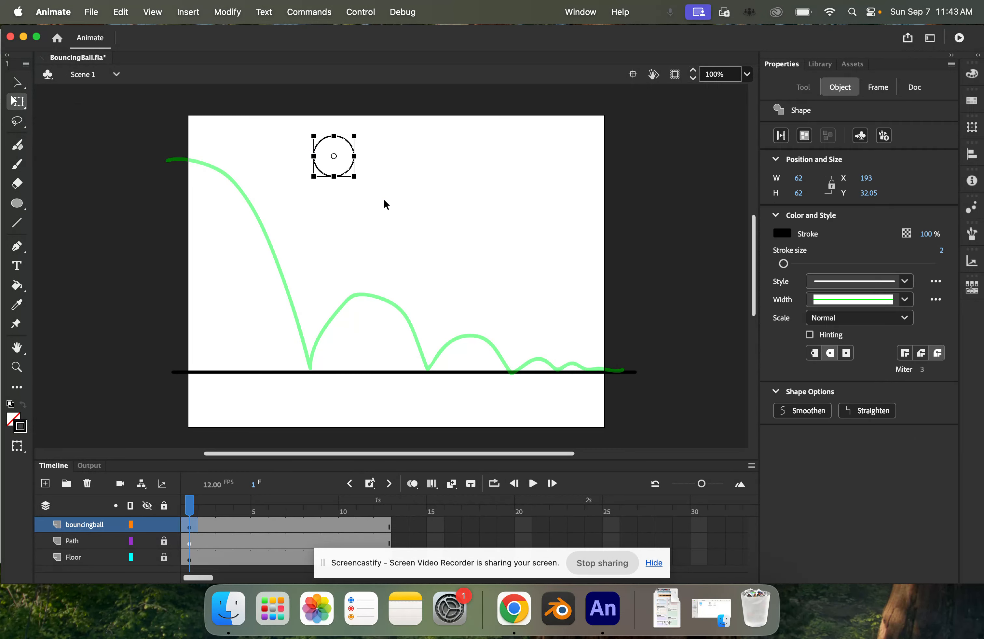
{"action": "left_click_drag", "start_coordinate": [276, 112], "coordinate": [365, 202]}
{"action": "key", "text": "super+equal"}
{"action": "key", "text": "super+equal"}
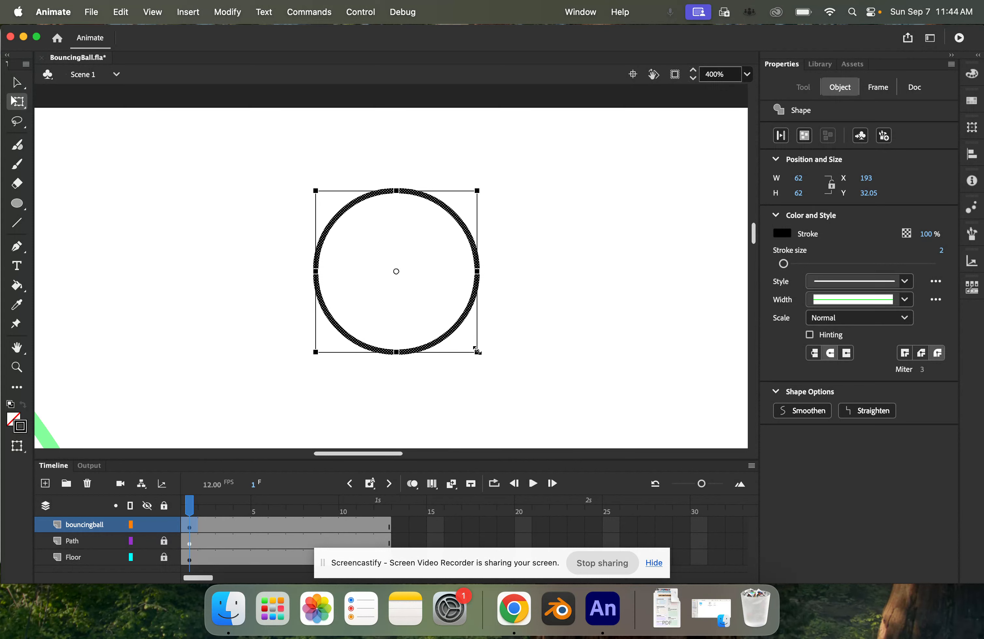
{"action": "mouse_move", "coordinate": [476, 351]}
{"action": "left_mouse_down"}
{"action": "mouse_move", "coordinate": [517, 394]}
{"action": "mouse_move", "coordinate": [415, 294]}
{"action": "mouse_move", "coordinate": [499, 371]}
{"action": "mouse_move", "coordinate": [470, 339]}
{"action": "left_mouse_up"}
{"action": "key", "text": "super+1"}
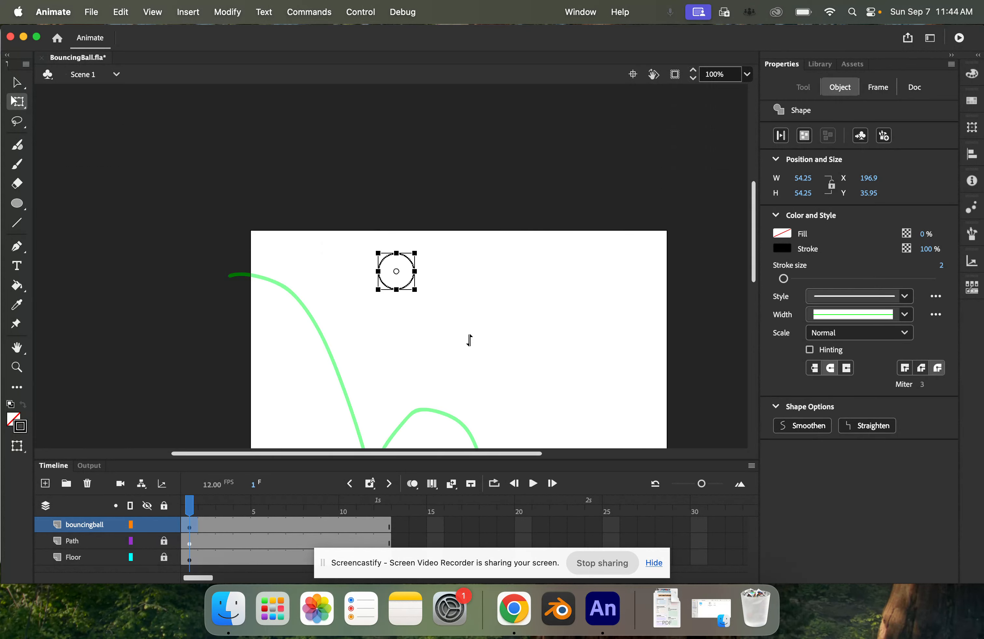
Step: Try to enlarge the circle slightly, undo the resize and try a smaller adjustment
{"action": "scroll", "coordinate": [443, 309], "scroll_direction": "down", "scroll_amount": 5}
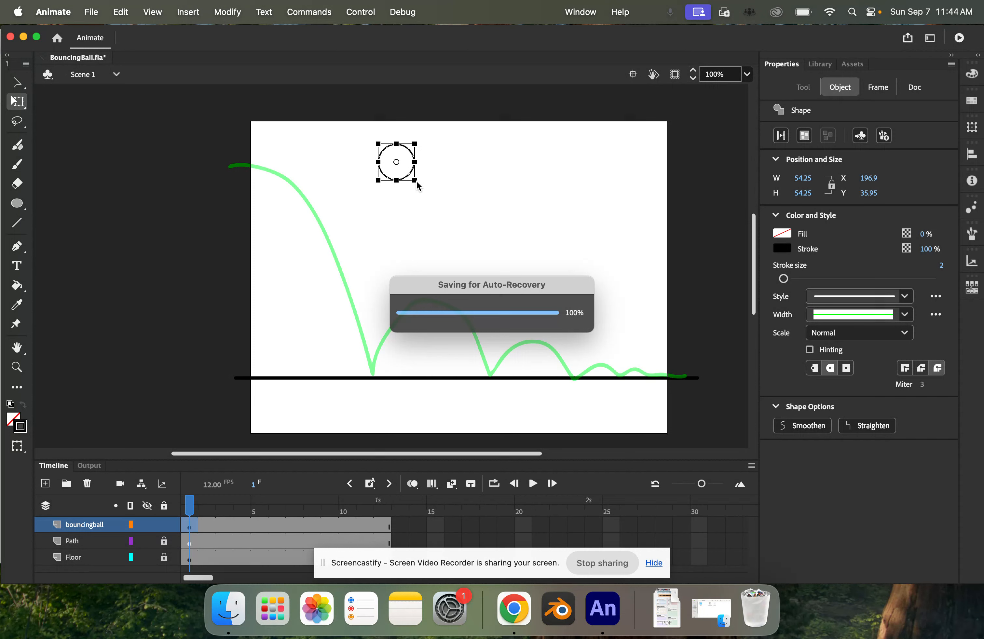
{"action": "left_click_drag", "start_coordinate": [416, 181], "coordinate": [422, 186]}
{"action": "key", "text": "super+z"}
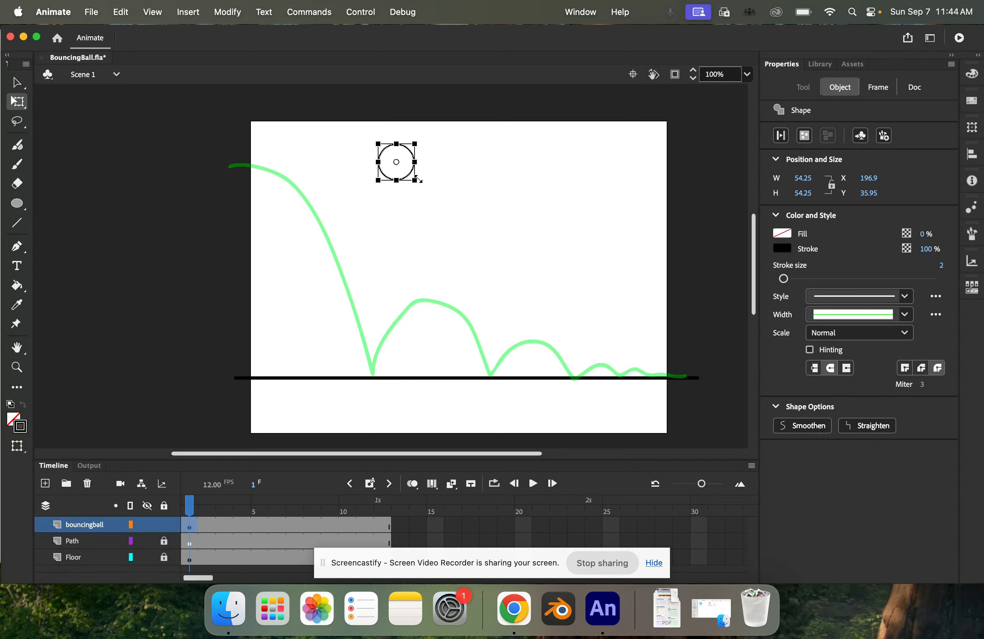
{"action": "mouse_move", "coordinate": [417, 181]}
{"action": "left_mouse_down"}
{"action": "mouse_move", "coordinate": [446, 215]}
{"action": "mouse_move", "coordinate": [417, 183]}
{"action": "left_mouse_up"}
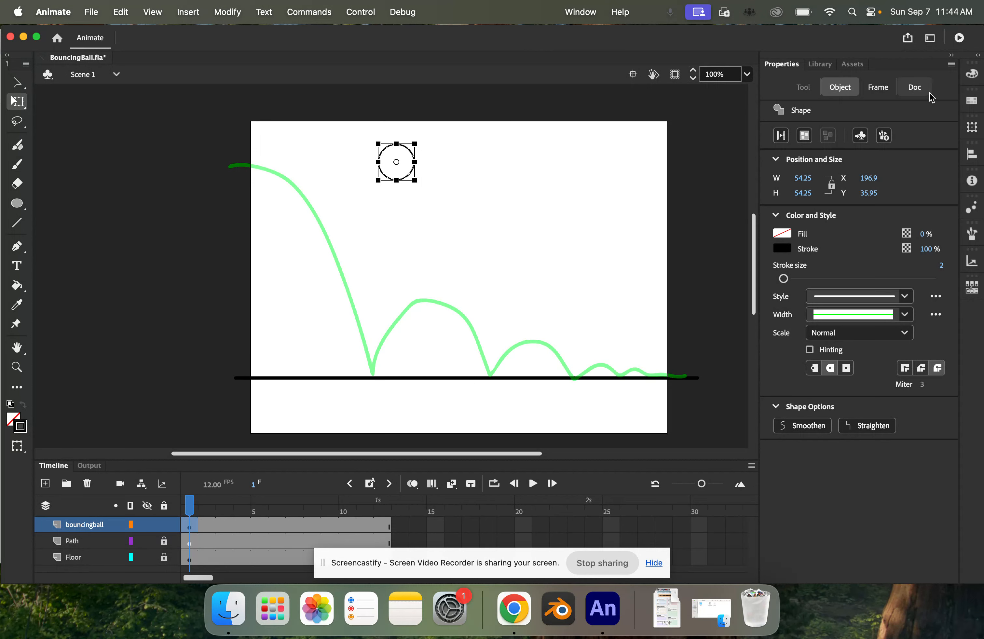
Step: Turn off object snapping and snap alignment for the document, then return to the circle's properties
{"action": "left_click", "coordinate": [911, 89]}
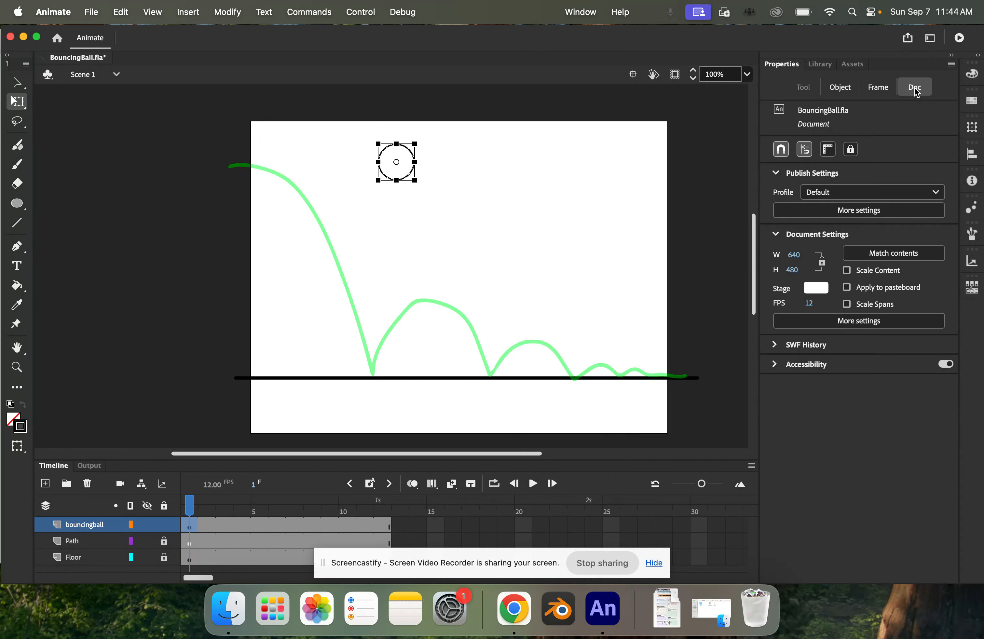
{"action": "left_click", "coordinate": [804, 150]}
{"action": "left_click", "coordinate": [782, 153]}
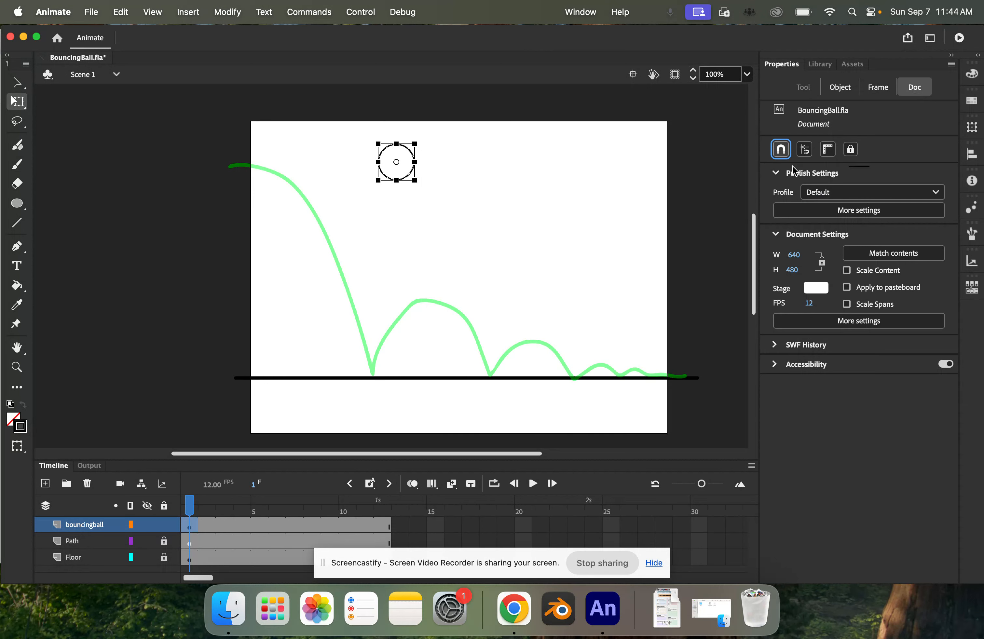
{"action": "left_click", "coordinate": [875, 90]}
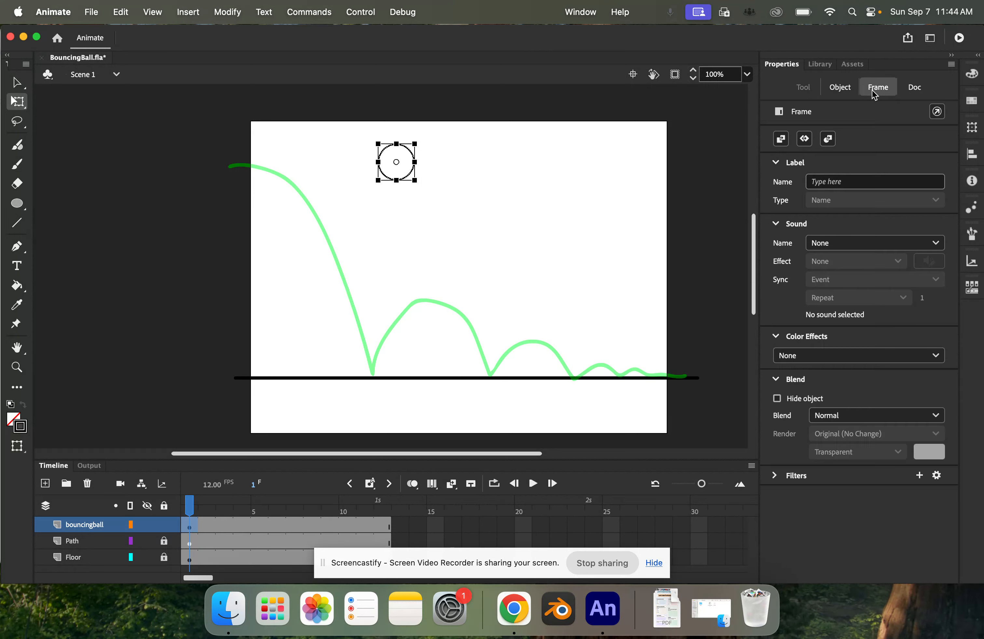
{"action": "left_click", "coordinate": [848, 91]}
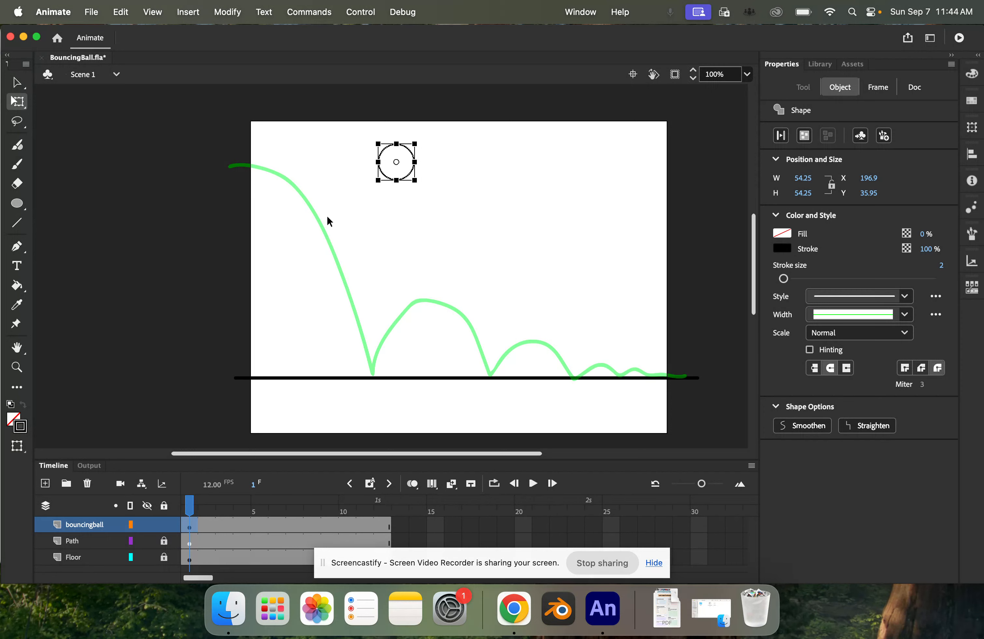
Step: Scale the circle up about its centre to about 62 x 62 px and deselect it
{"action": "left_click_drag", "start_coordinate": [414, 180], "coordinate": [417, 184]}
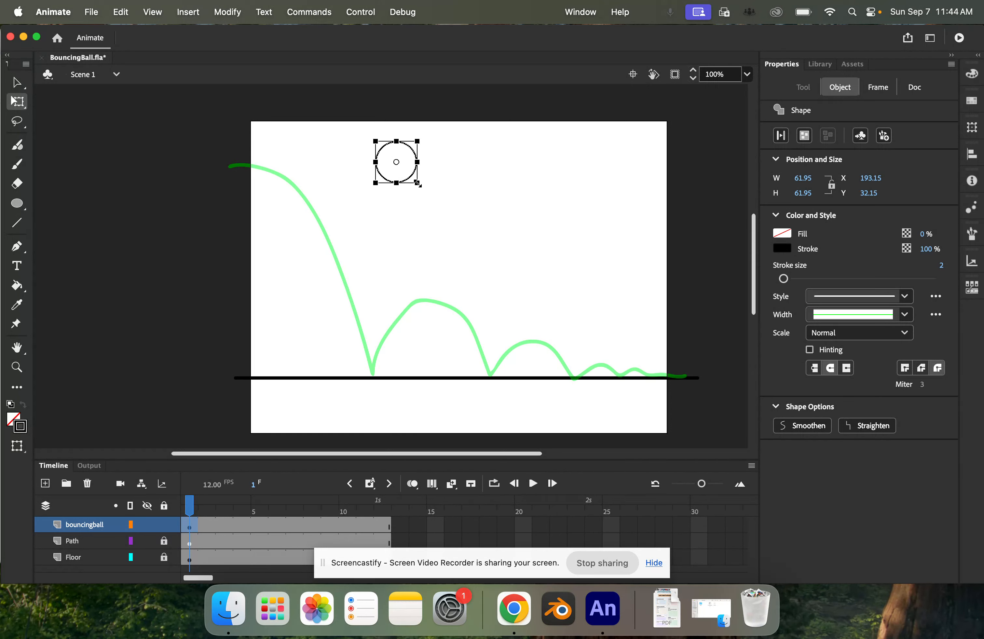
{"action": "left_click", "coordinate": [17, 83]}
{"action": "left_click", "coordinate": [472, 158]}
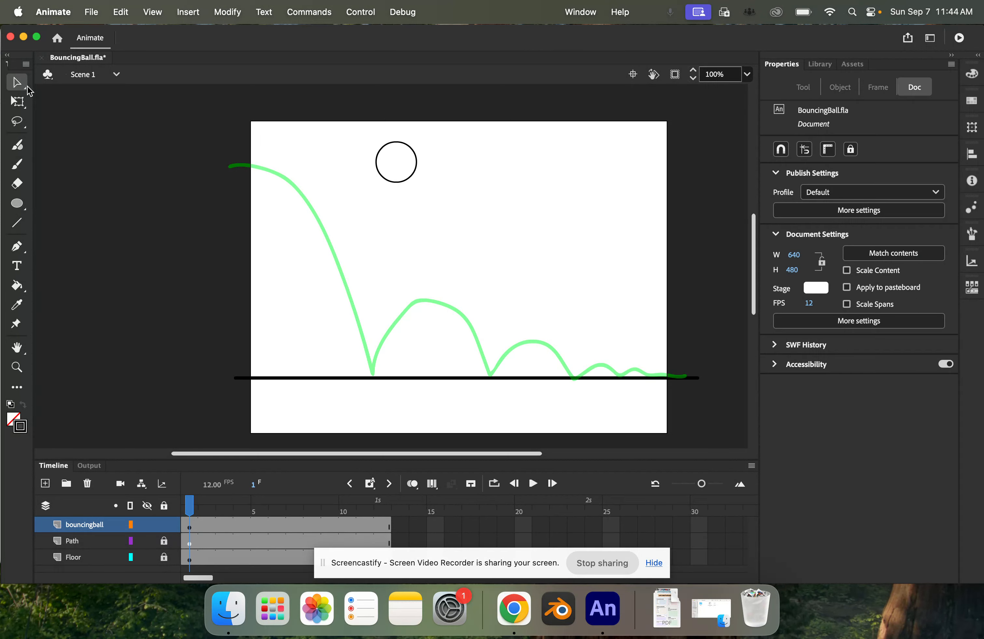
Step: Move the whole circle onto the start of the green path, at about X -34, Y 39, and deselect it
{"action": "left_click_drag", "start_coordinate": [343, 124], "coordinate": [534, 234]}
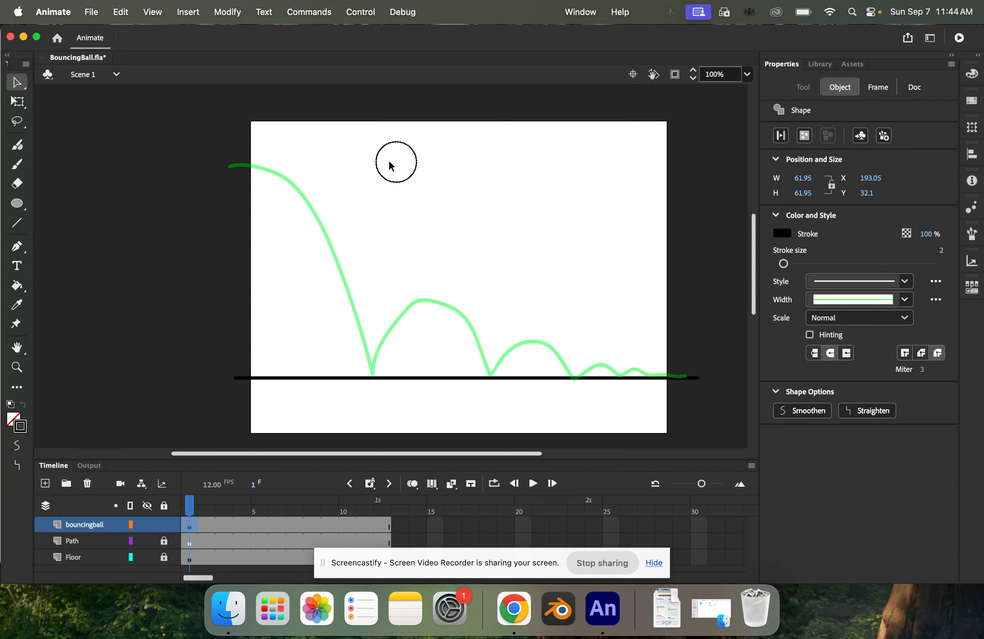
{"action": "left_click_drag", "start_coordinate": [406, 177], "coordinate": [260, 181]}
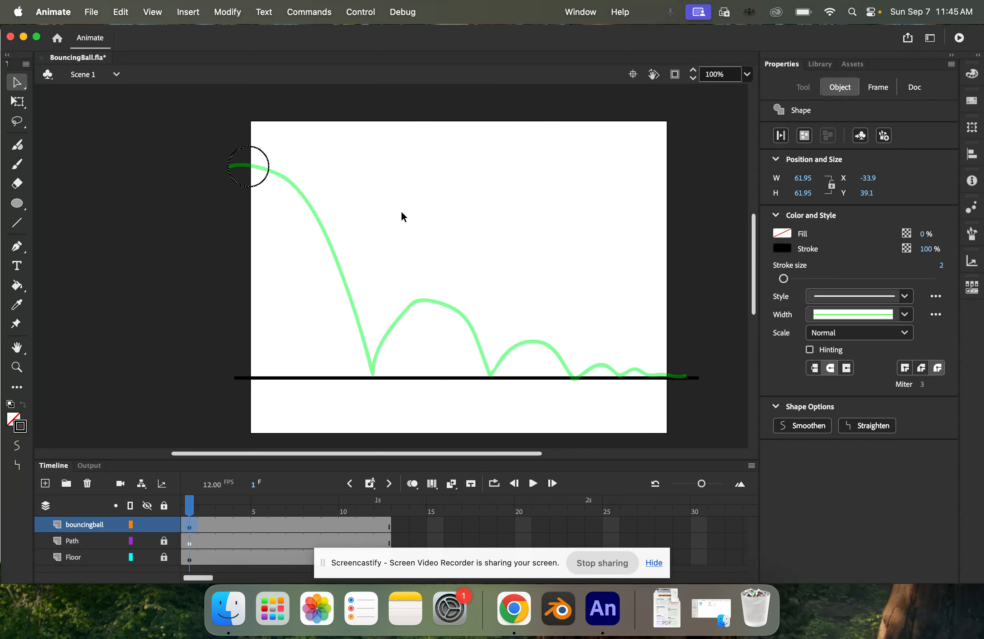
{"action": "left_click", "coordinate": [380, 200]}
{"action": "scroll", "coordinate": [490, 285], "scroll_direction": "down", "scroll_amount": 5}
{"action": "scroll", "coordinate": [490, 286], "scroll_direction": "up", "scroll_amount": 5}
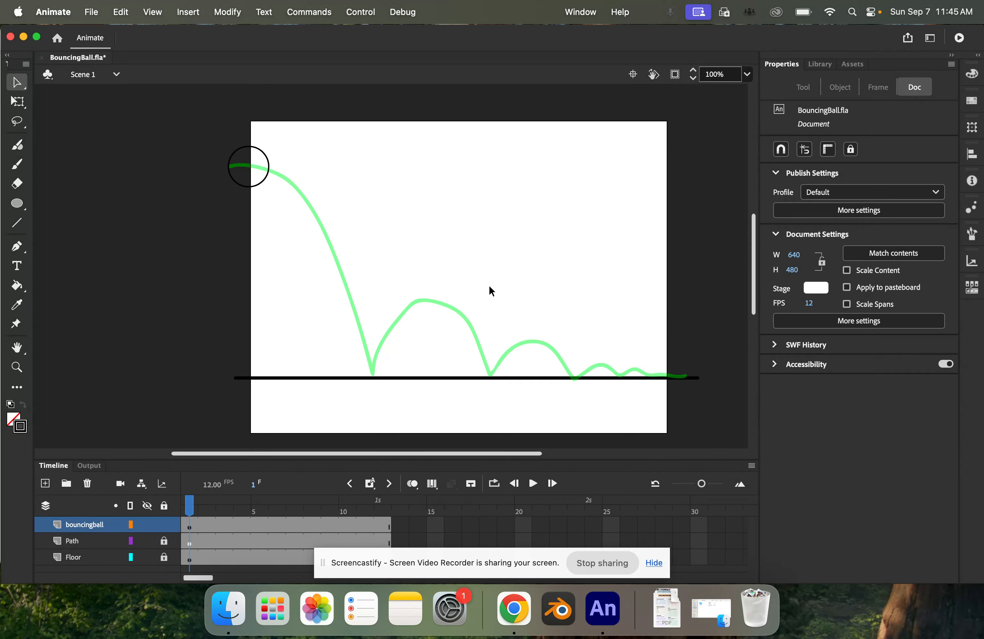